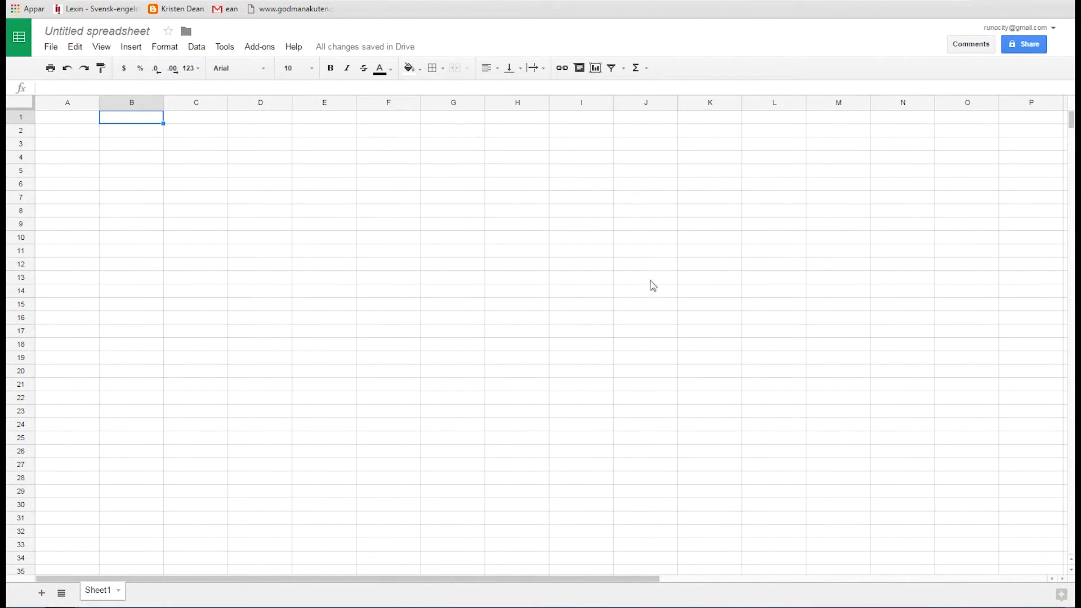
Rename the spreadsheet to 'Kalender'.
{"action": "left_click", "coordinate": [117, 29]}
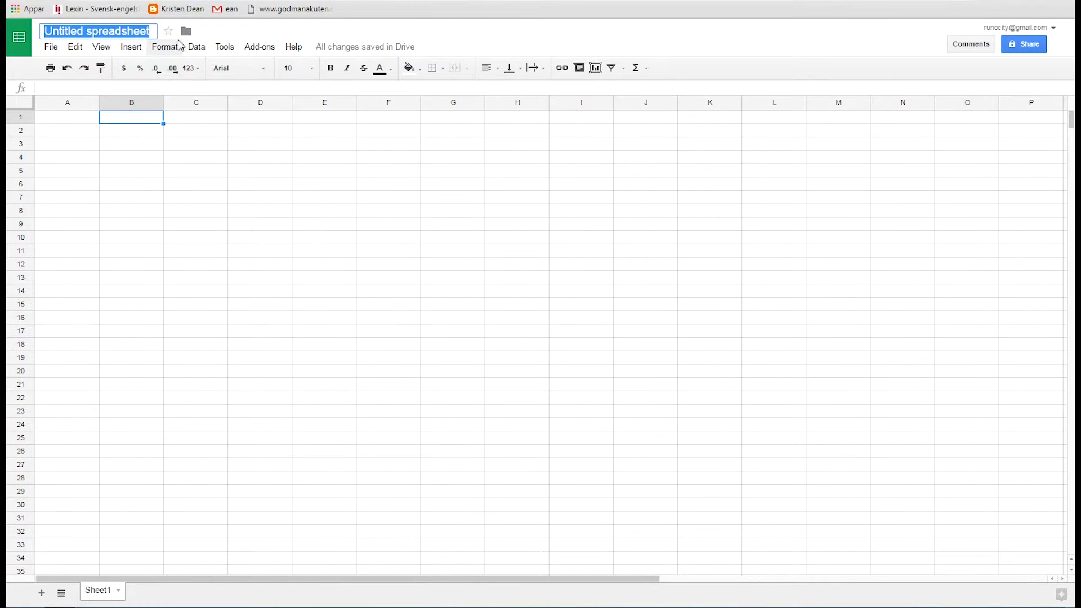
{"action": "type", "text": "Kalender"}
{"action": "key", "text": "Return"}
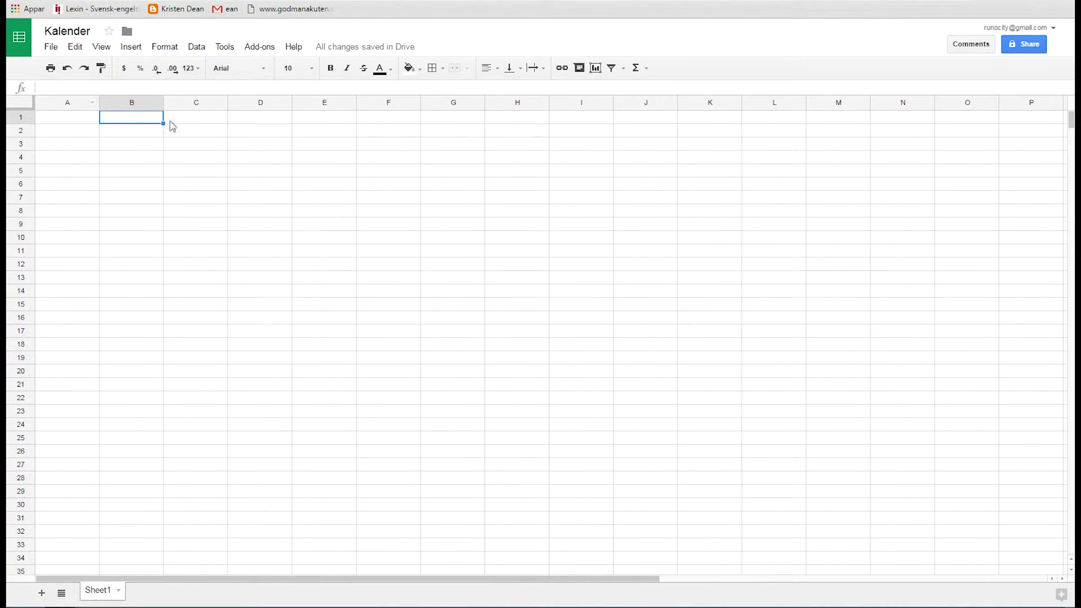
Enter headers Datum, Inköp, Pris and Summa utgifter in A1–D1.
{"action": "left_click", "coordinate": [60, 116]}
{"action": "type", "text": "Datum"}
{"action": "key", "text": "Return"}
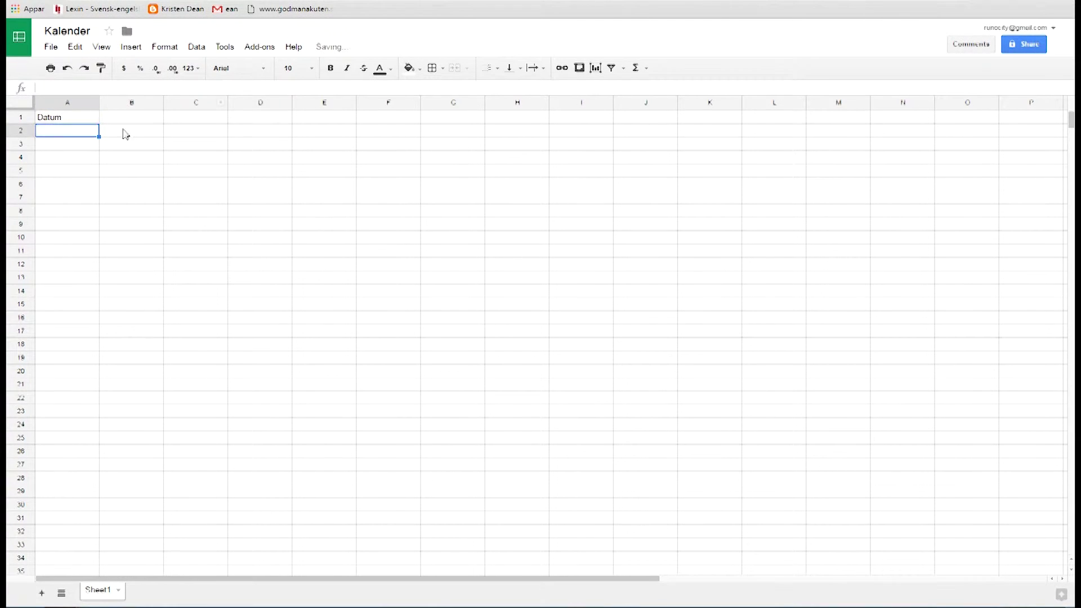
{"action": "left_click", "coordinate": [128, 117]}
{"action": "type", "text": "Inköp"}
{"action": "left_click", "coordinate": [222, 116]}
{"action": "type", "text": "Pris"}
{"action": "key", "text": "Return"}
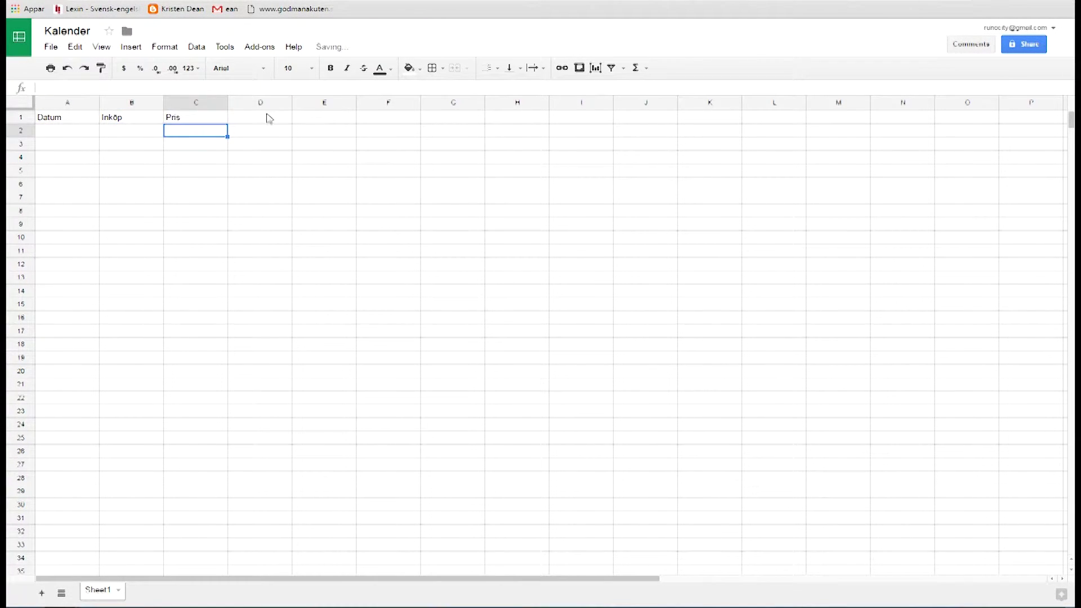
{"action": "left_click", "coordinate": [268, 118]}
{"action": "type", "text": "Summa utgifter"}
{"action": "key", "text": "Return"}
{"action": "left_click", "coordinate": [374, 120]}
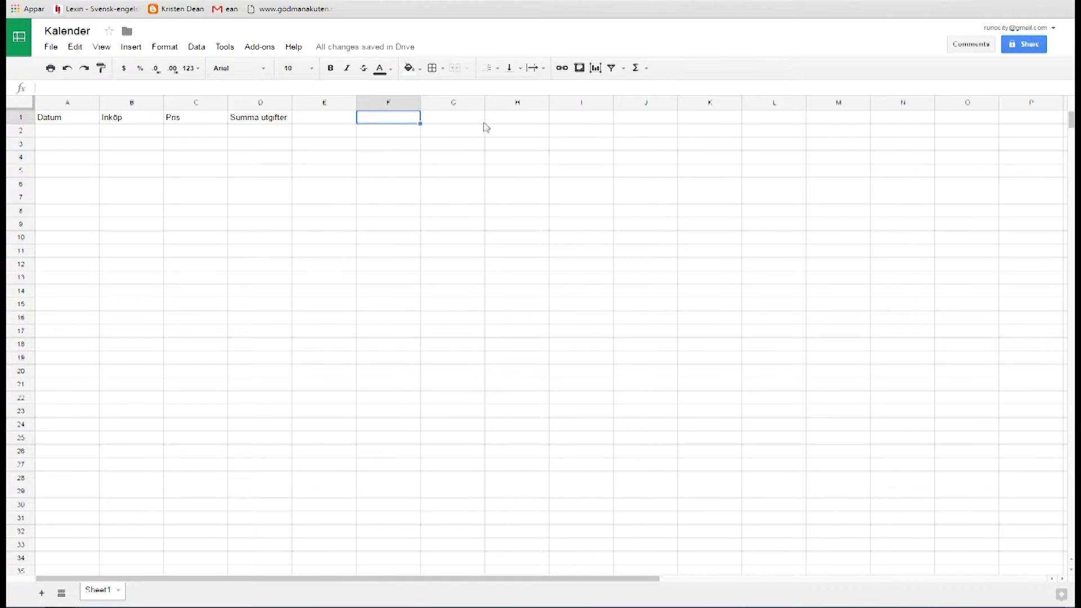
{"action": "left_click", "coordinate": [533, 120]}
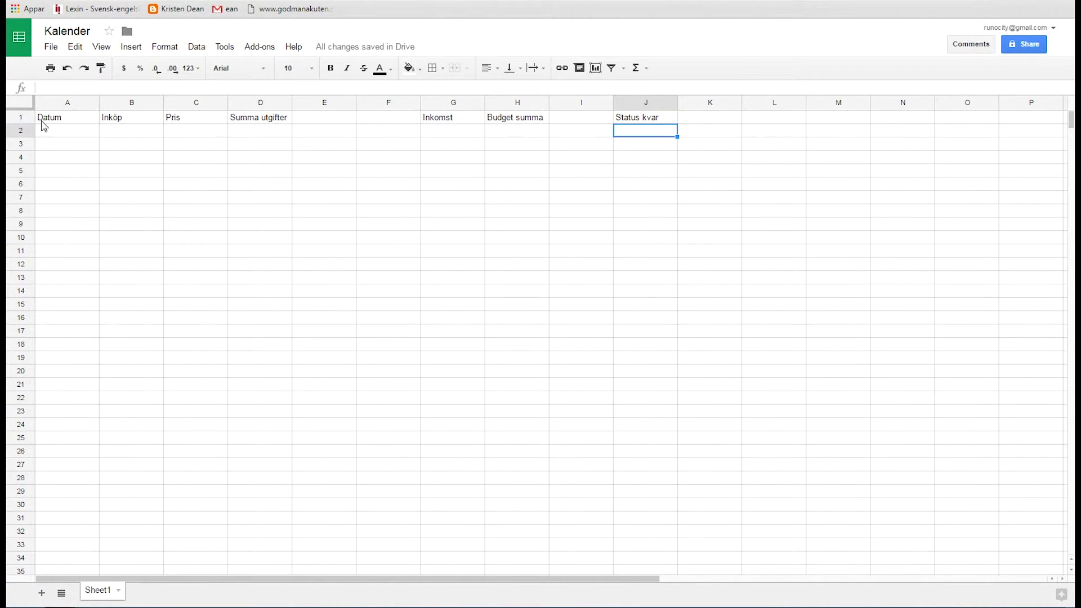
Make header cells A1:J1 bold with a light yellow fill.
{"action": "left_click_drag", "start_coordinate": [647, 120], "coordinate": [56, 119]}
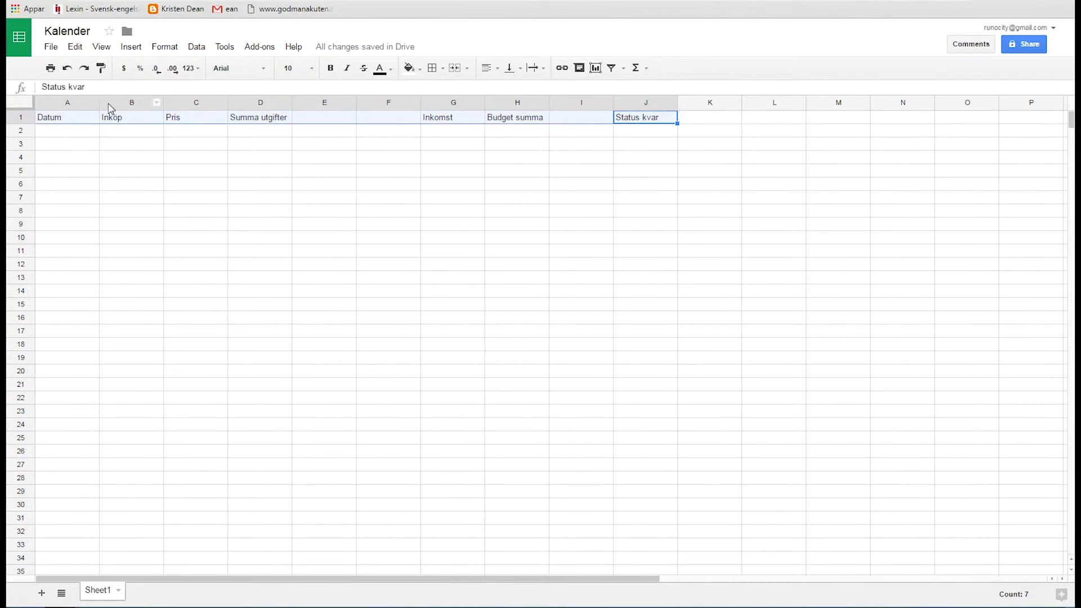
{"action": "left_click", "coordinate": [329, 69]}
{"action": "left_click", "coordinate": [410, 68]}
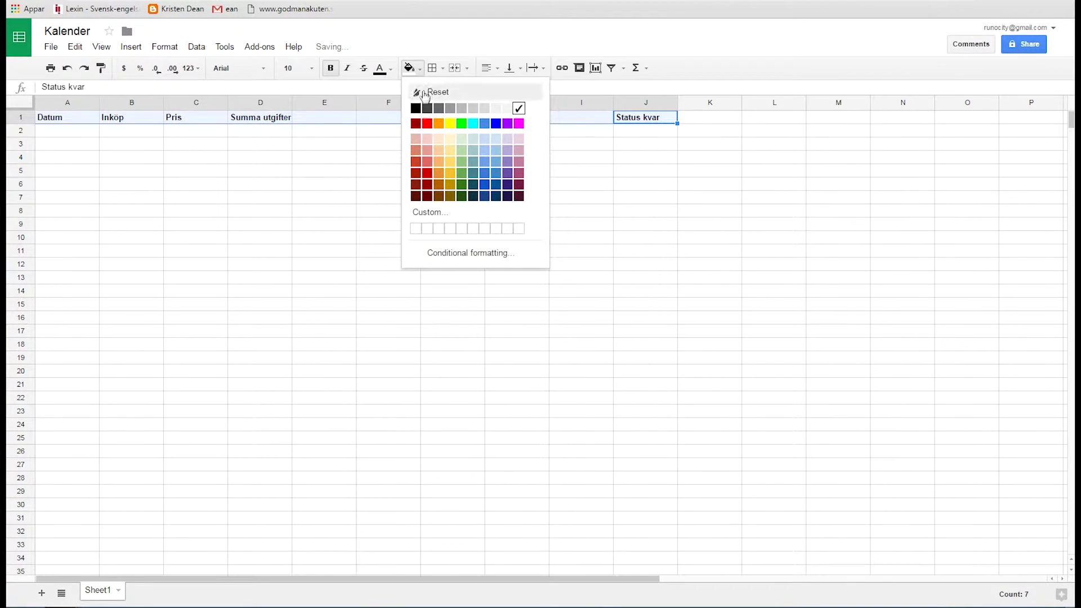
{"action": "left_click", "coordinate": [450, 162]}
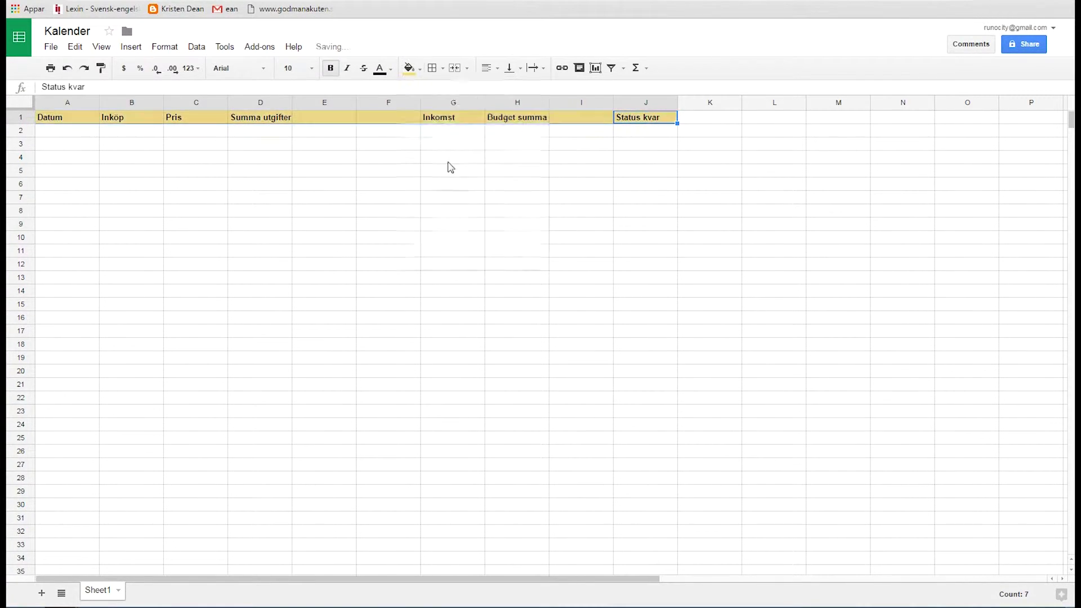
{"action": "left_click", "coordinate": [457, 171]}
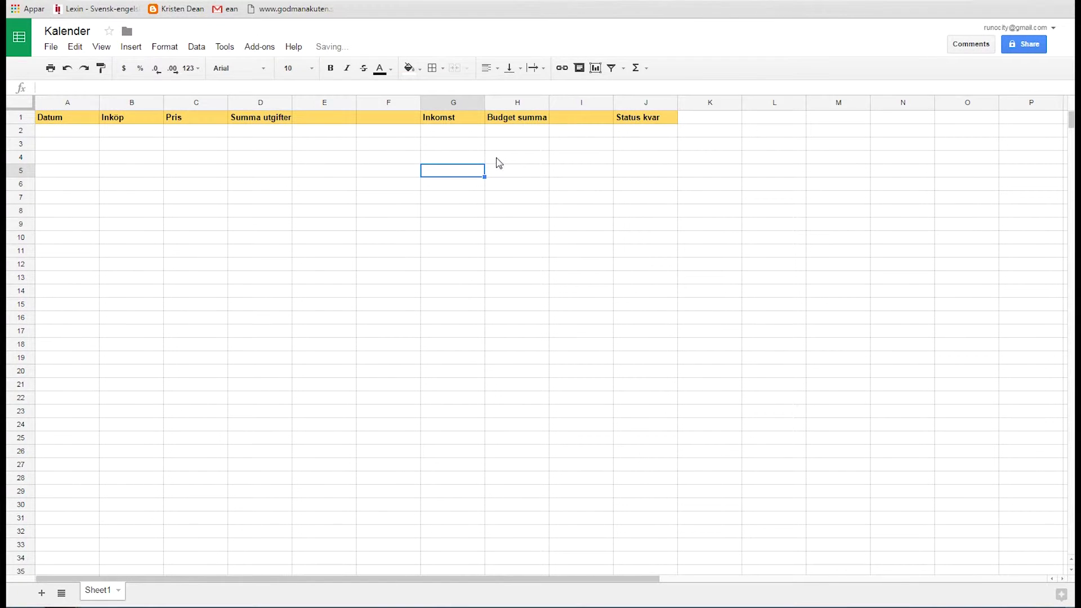
{"action": "scroll", "coordinate": [1071, 124], "scroll_direction": "down", "scroll_amount": 3}
{"action": "scroll", "coordinate": [1071, 124], "scroll_direction": "up", "scroll_amount": 3}
{"action": "left_click", "coordinate": [19, 118]}
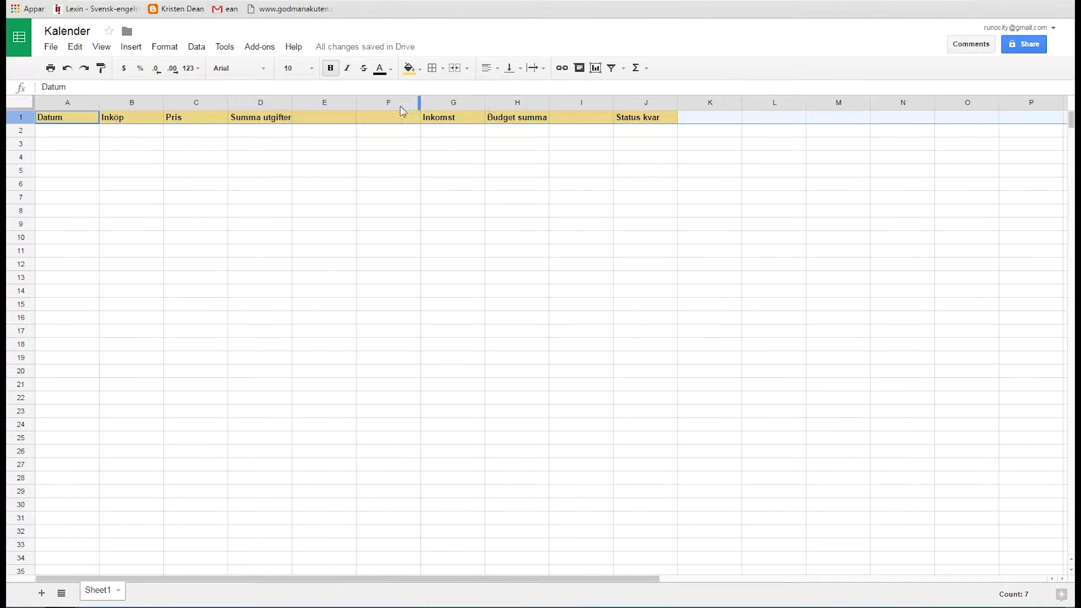
Freeze row 1 via View > Freeze > 1 row and scroll to test it.
{"action": "left_click", "coordinate": [101, 49]}
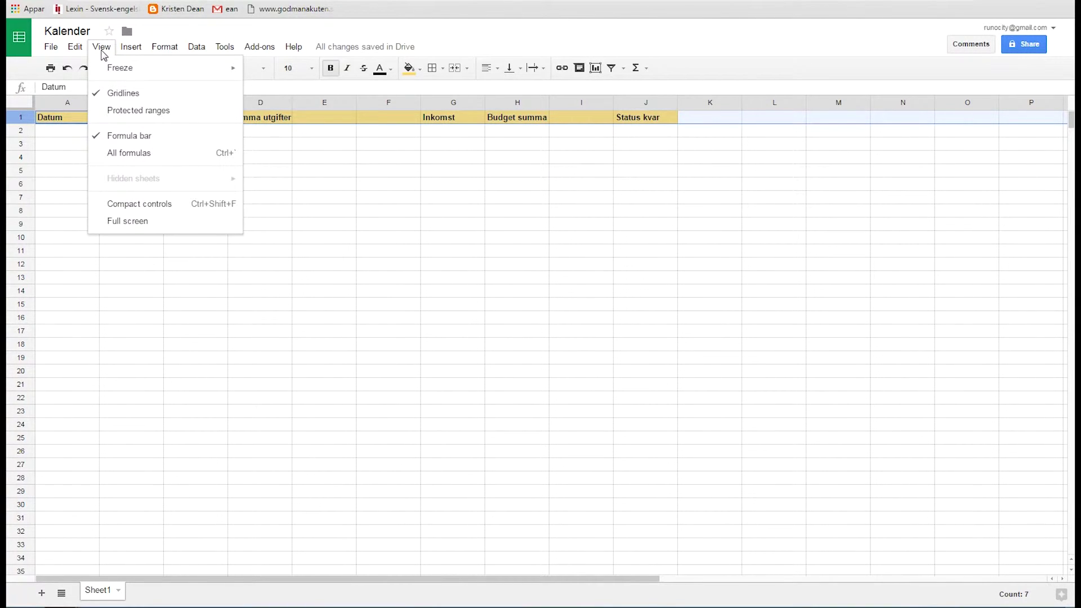
{"action": "mouse_move", "coordinate": [120, 67]}
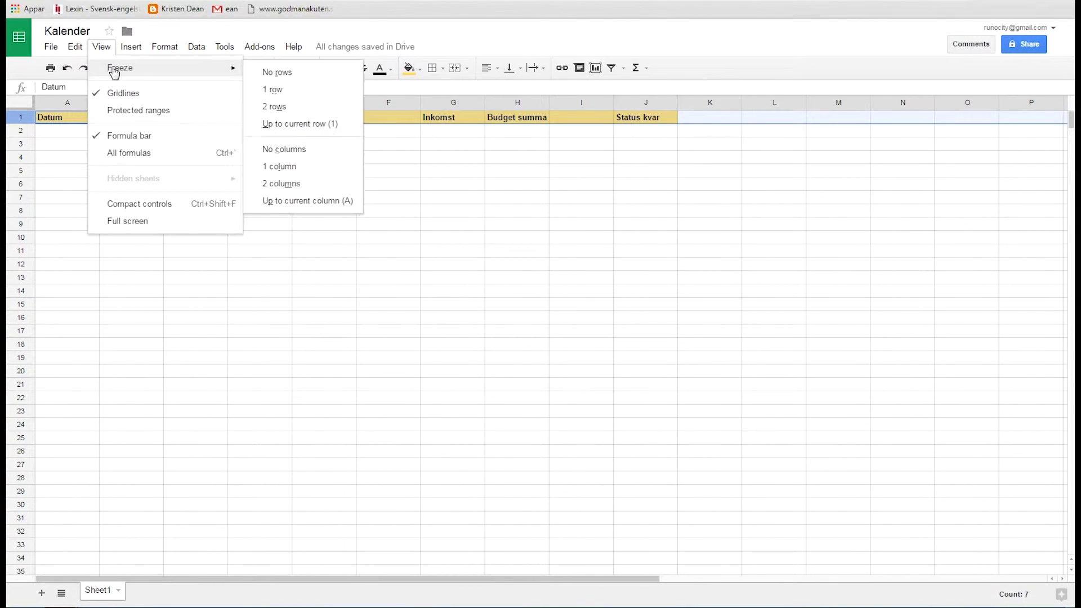
{"action": "left_click", "coordinate": [287, 92]}
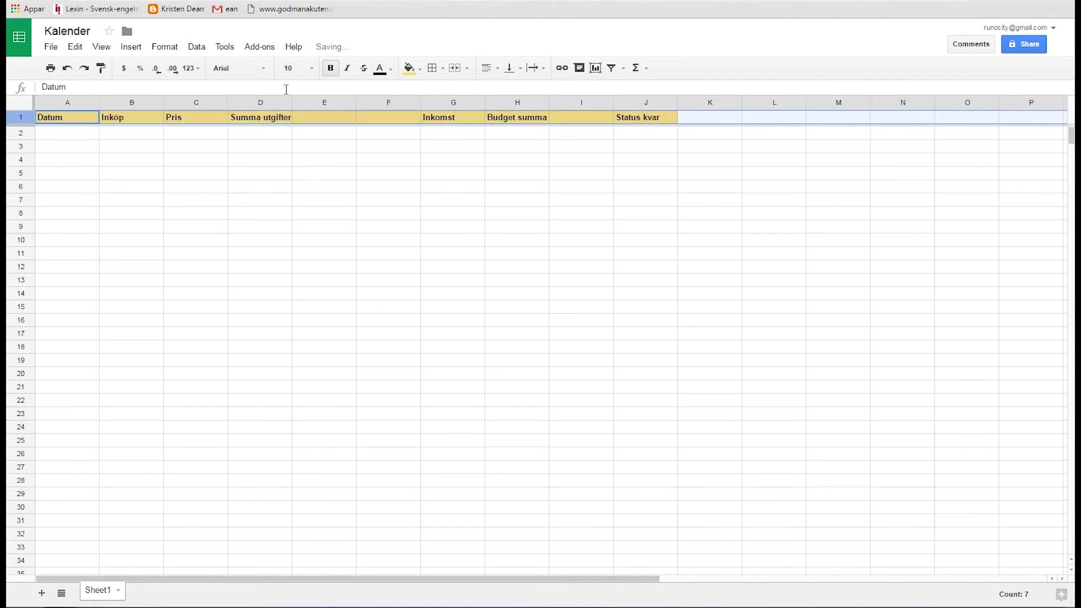
{"action": "mouse_move", "coordinate": [1072, 141]}
{"action": "left_mouse_down"}
{"action": "mouse_move", "coordinate": [1074, 187]}
{"action": "mouse_move", "coordinate": [1072, 138]}
{"action": "left_mouse_up"}
{"action": "left_click", "coordinate": [207, 137]}
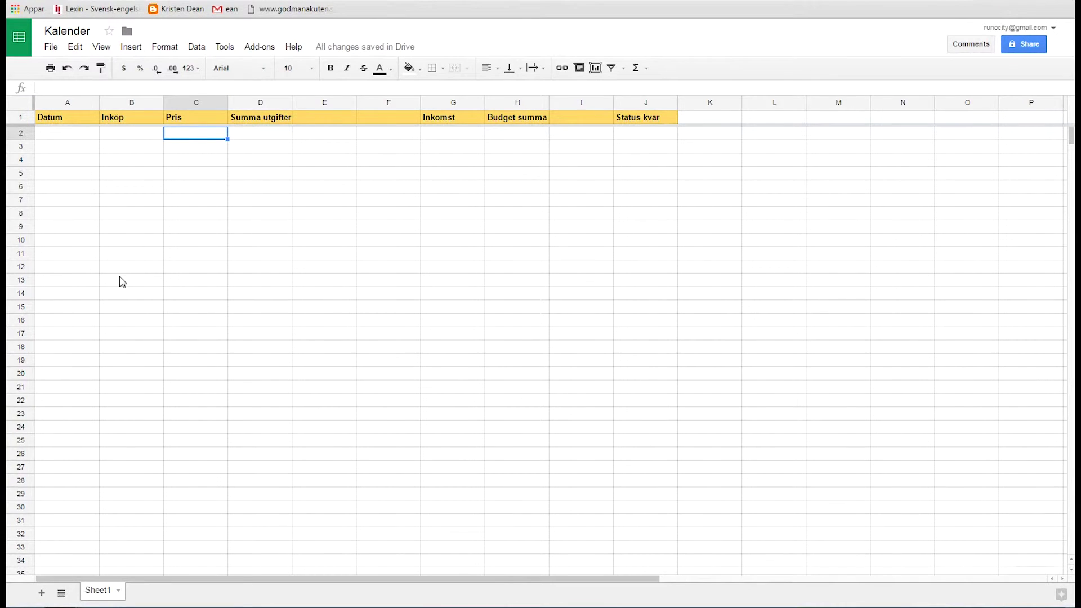
Add a 'Cell is not empty' green highlight rule on column B with range B1:B.
{"action": "left_click", "coordinate": [130, 103]}
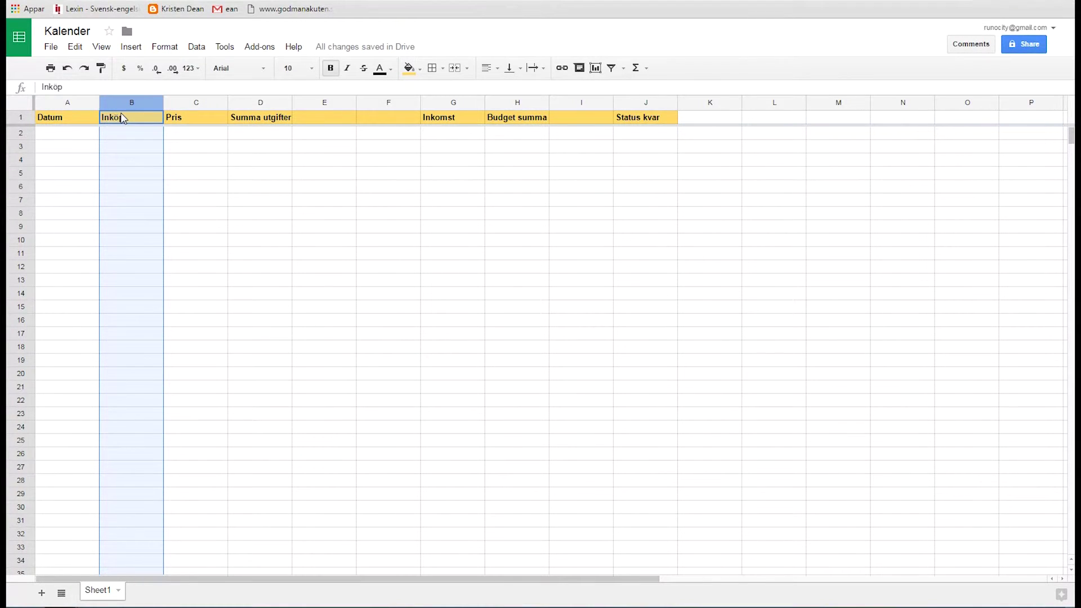
{"action": "left_click", "coordinate": [165, 48]}
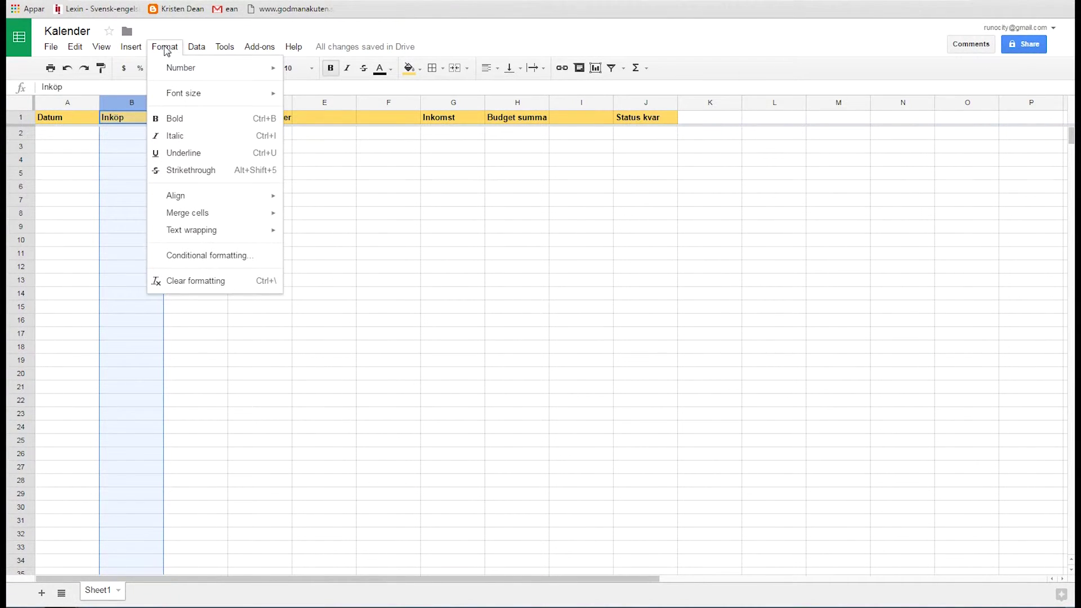
{"action": "left_click", "coordinate": [197, 256]}
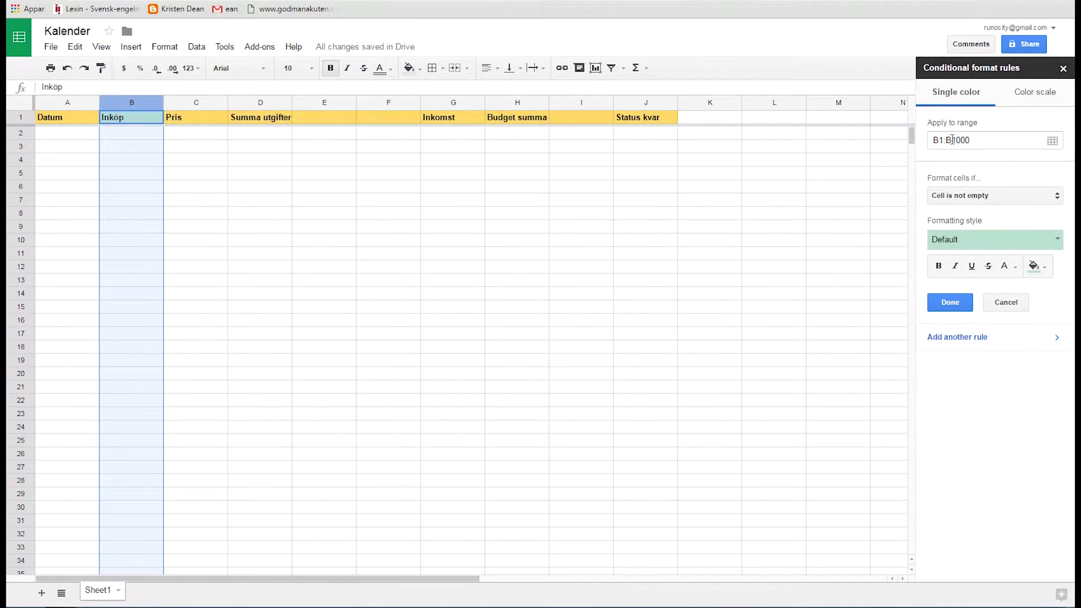
{"action": "left_click_drag", "start_coordinate": [952, 140], "coordinate": [992, 140]}
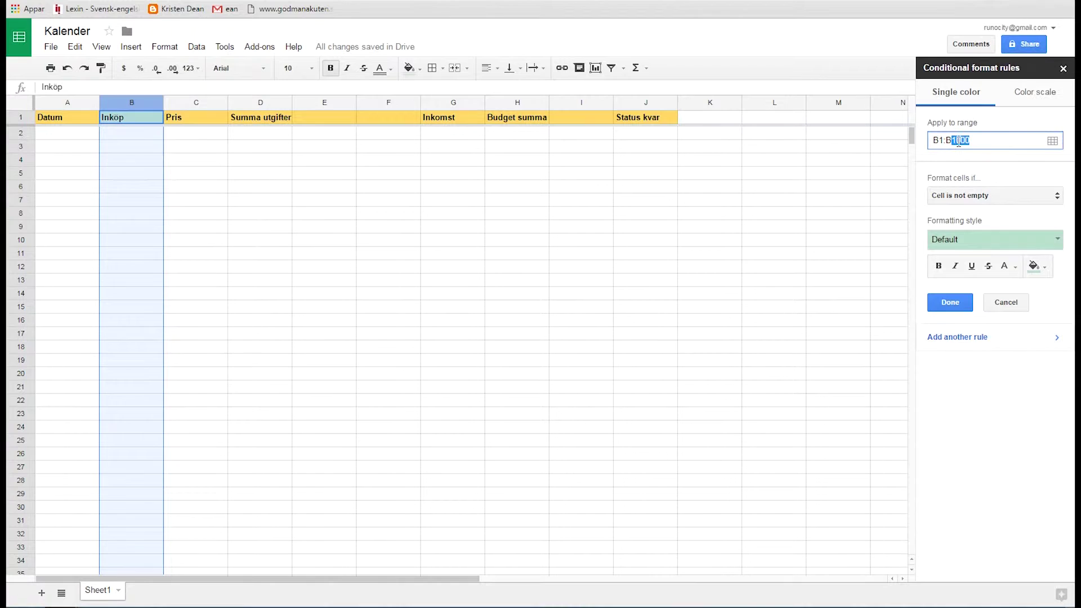
{"action": "key", "text": "BackSpace"}
{"action": "left_click", "coordinate": [950, 303]}
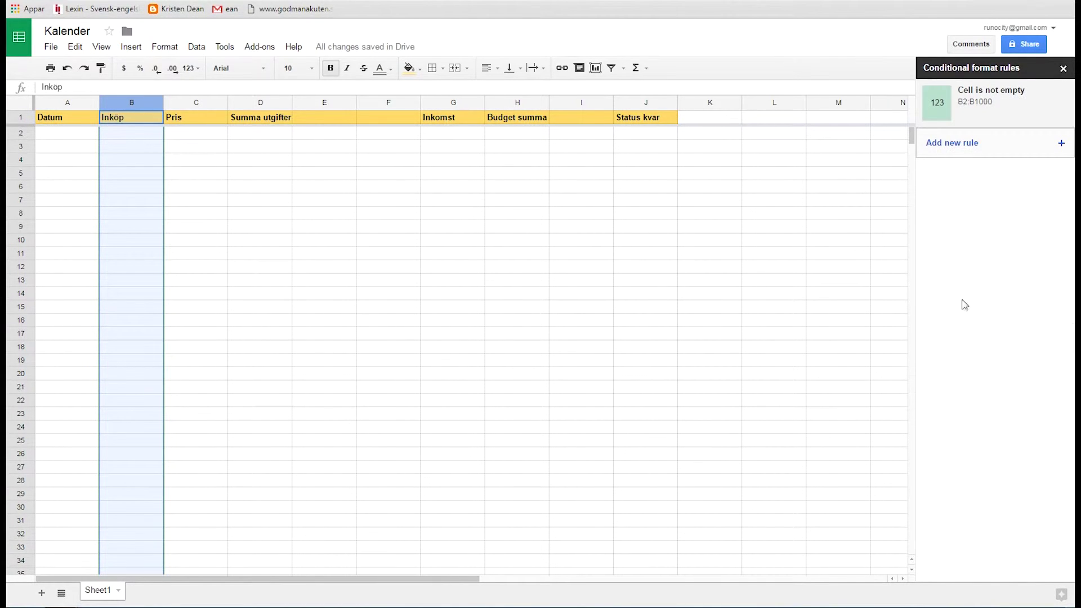
List purchases Mjölk, Glass, Bensin, Jordbubbar, Sylt and Varmkorv in B2:B7.
{"action": "left_click", "coordinate": [1063, 68]}
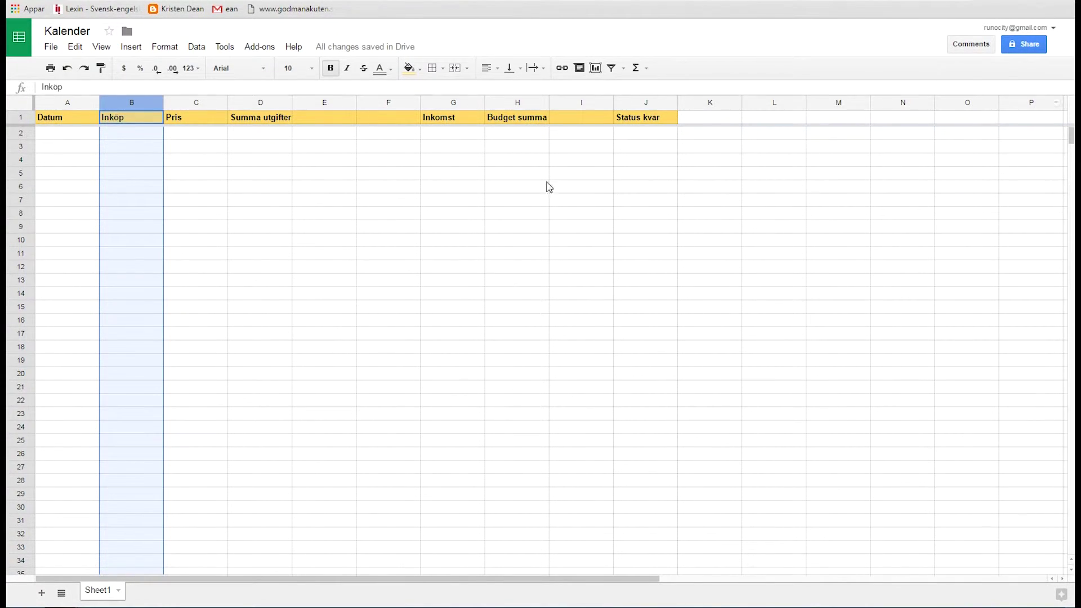
{"action": "left_click", "coordinate": [118, 136]}
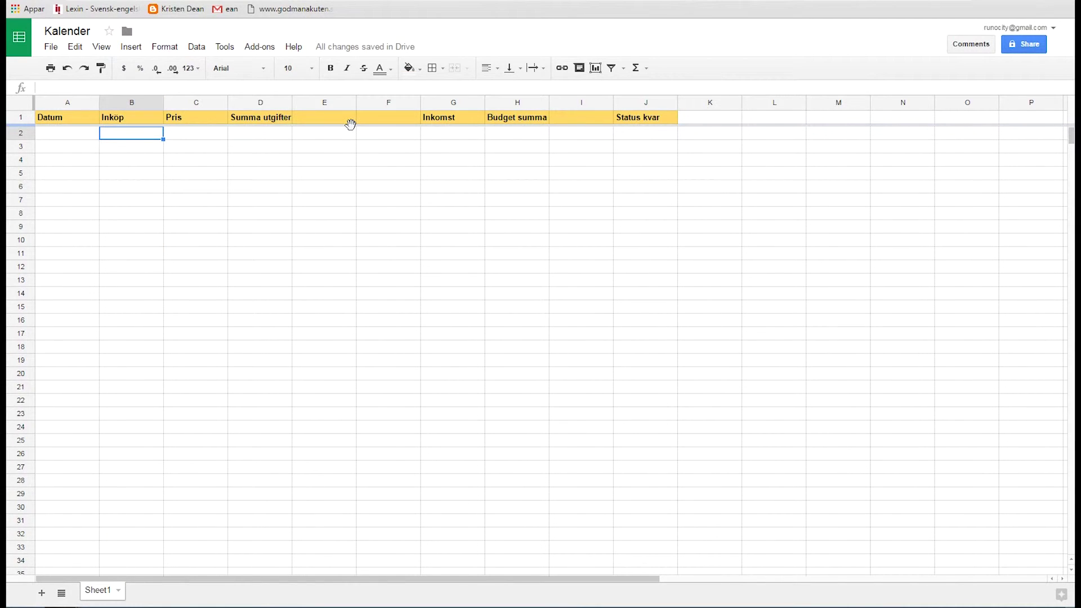
{"action": "type", "text": "NMjo"}
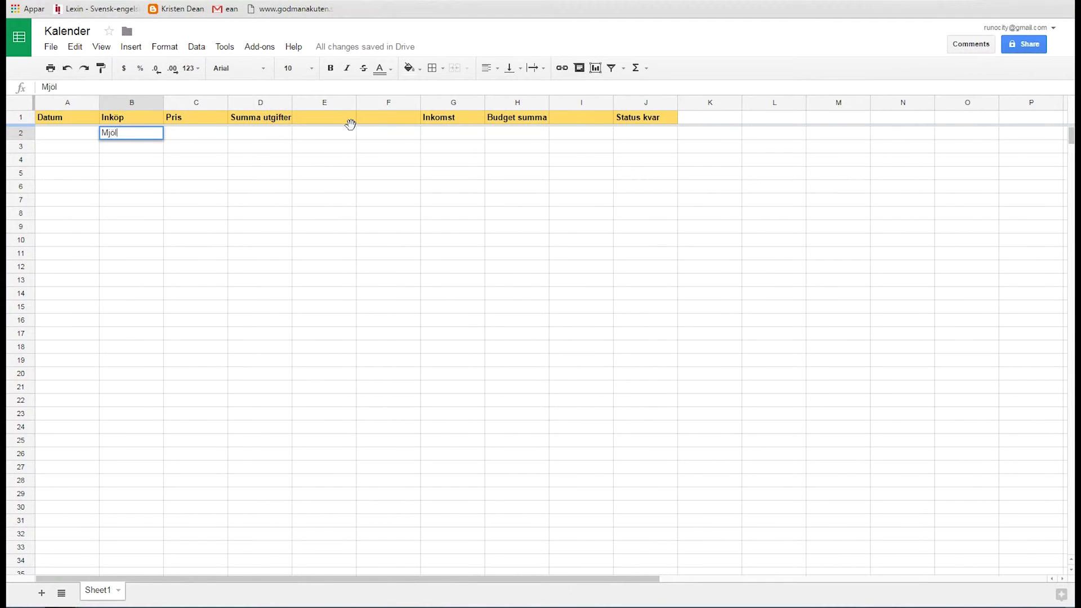
{"action": "key", "text": "Return"}
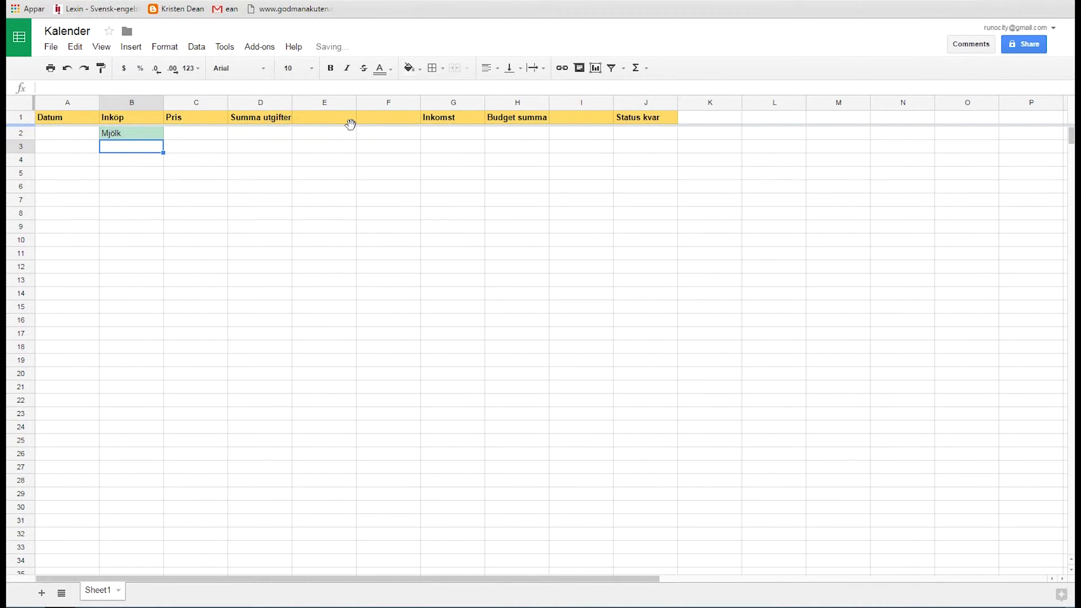
{"action": "type", "text": "Glass"}
{"action": "key", "text": "Return"}
{"action": "type", "text": "Bensin"}
{"action": "key", "text": "Return"}
{"action": "type", "text": "Jordbubbar"}
{"action": "key", "text": "Return"}
{"action": "type", "text": "Sylt"}
{"action": "key", "text": "Return"}
{"action": "type", "text": "Varmkorv"}
{"action": "key", "text": "Return"}
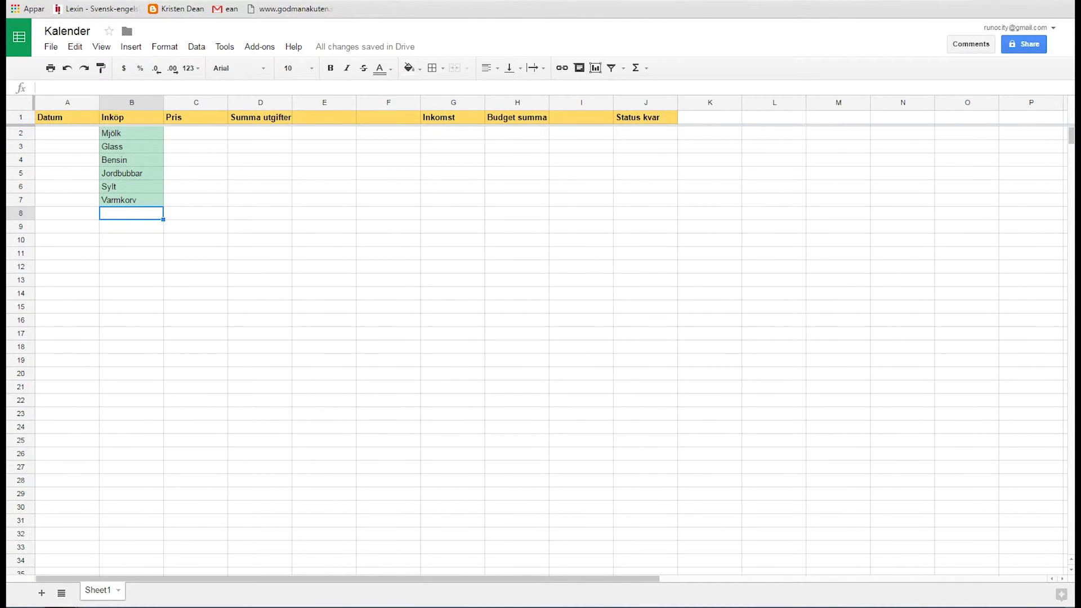
Enter prices 12, 25, 400, 45, 35 and 15 in C2:C7.
{"action": "left_click", "coordinate": [204, 133]}
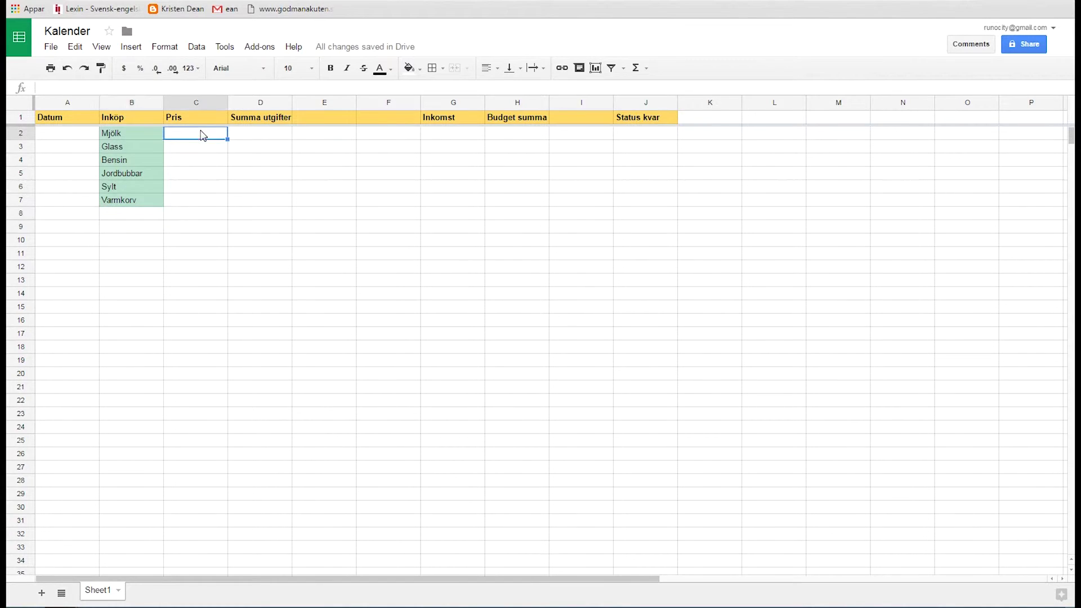
{"action": "type", "text": "12"}
{"action": "key", "text": "Return"}
{"action": "type", "text": "25"}
{"action": "key", "text": "Return"}
{"action": "type", "text": "400"}
{"action": "key", "text": "Return"}
{"action": "type", "text": "45"}
{"action": "key", "text": "Return"}
{"action": "type", "text": "35"}
{"action": "key", "text": "Return"}
{"action": "type", "text": "15"}
{"action": "key", "text": "Return"}
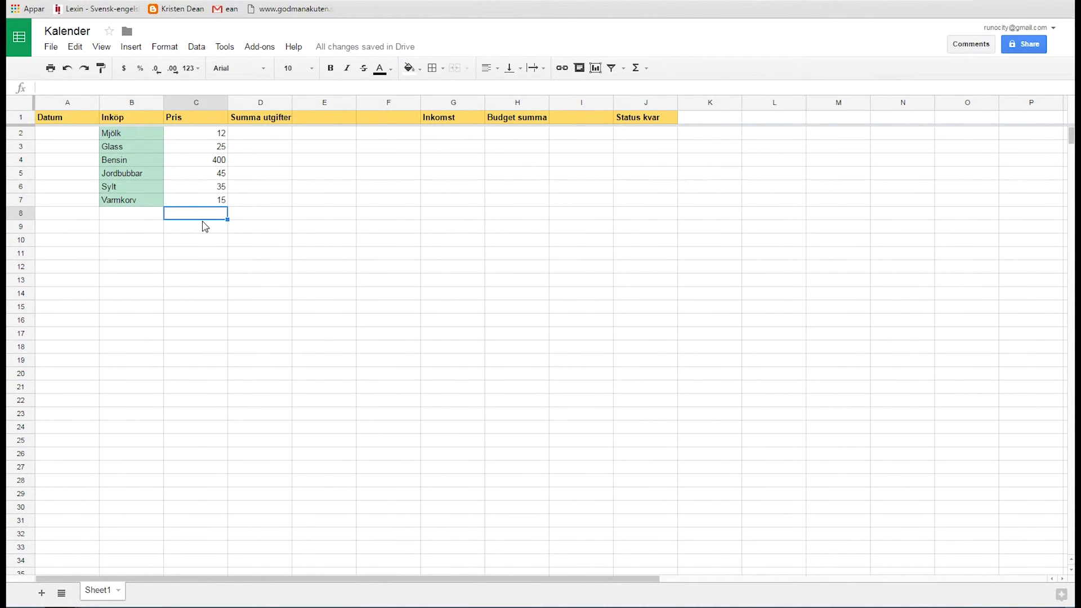
Put =SUM(C:C) in E1 to total the Pris column, showing 532.
{"action": "left_click", "coordinate": [332, 118]}
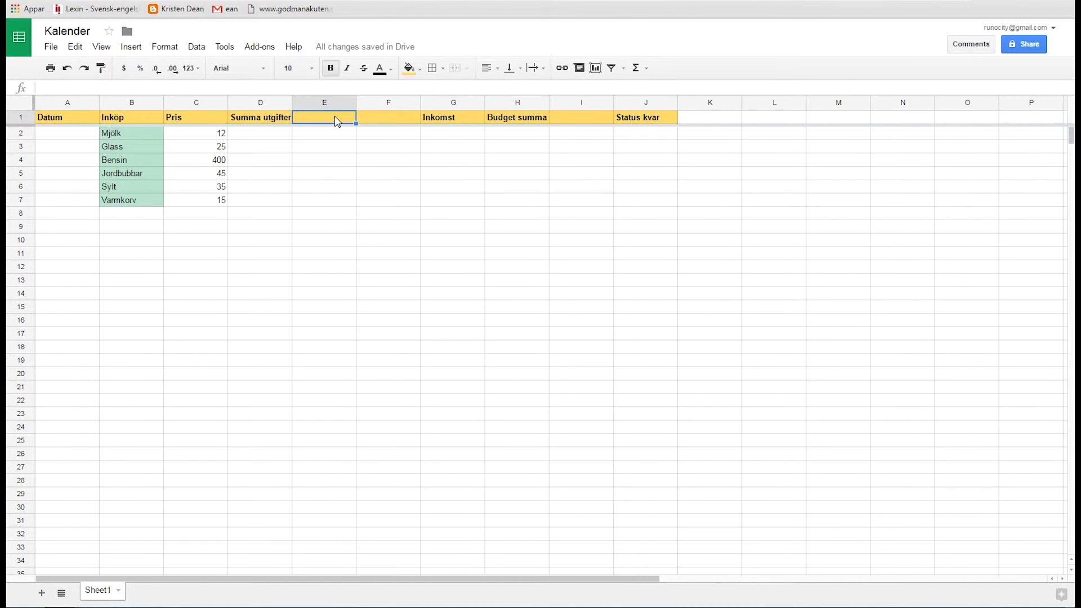
{"action": "left_click", "coordinate": [647, 69]}
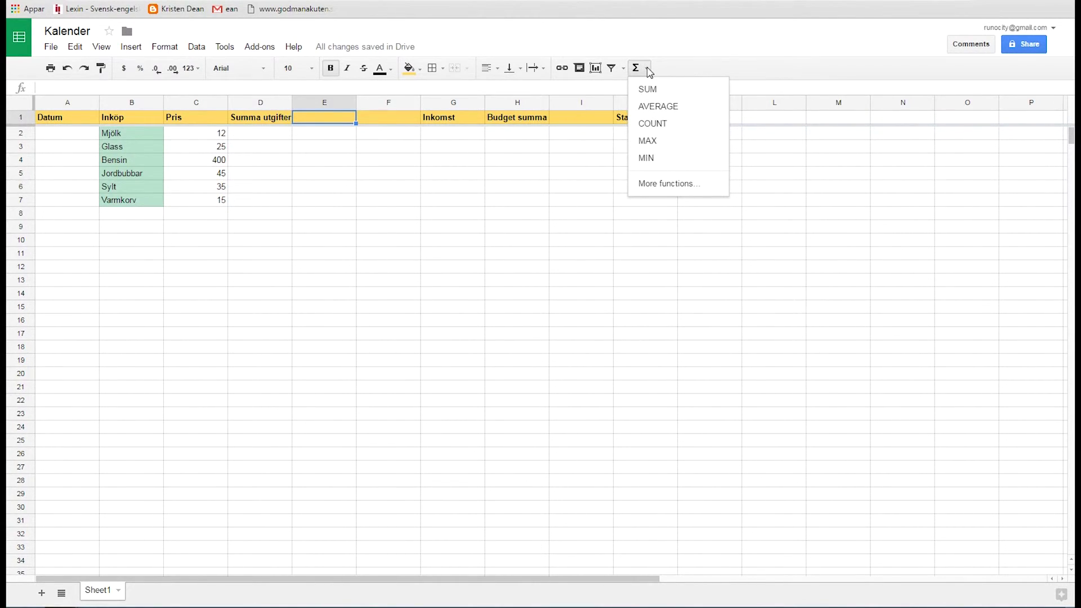
{"action": "left_click", "coordinate": [651, 90]}
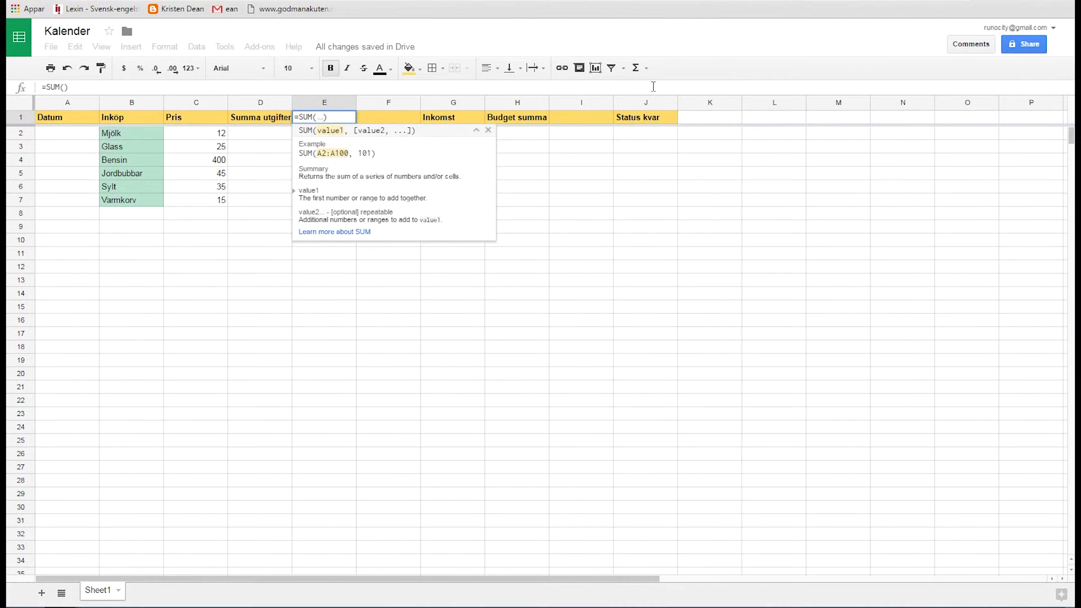
{"action": "left_click", "coordinate": [199, 104]}
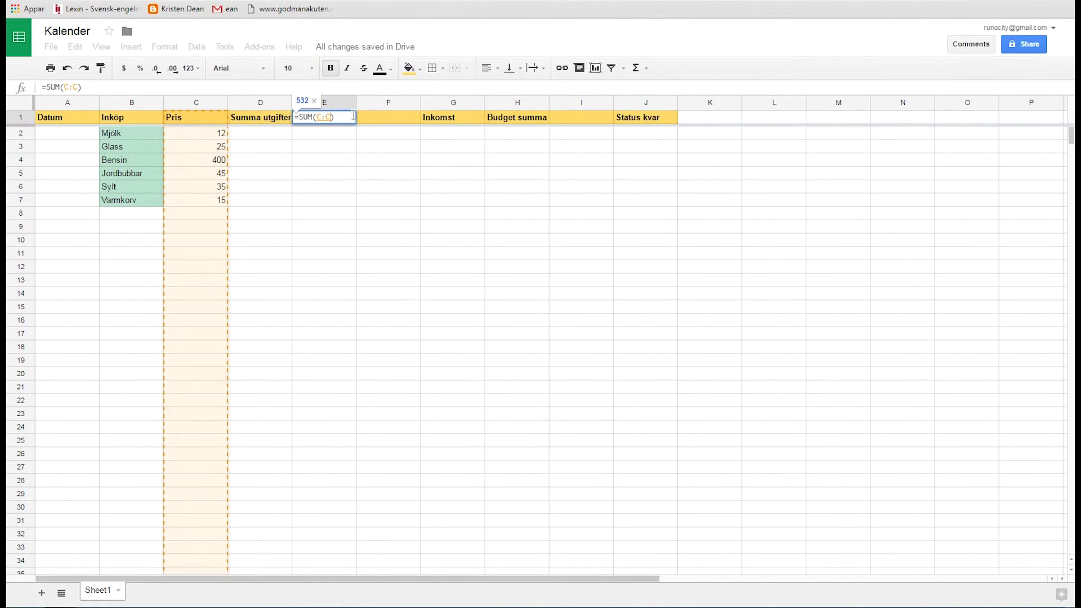
{"action": "key", "text": "Return"}
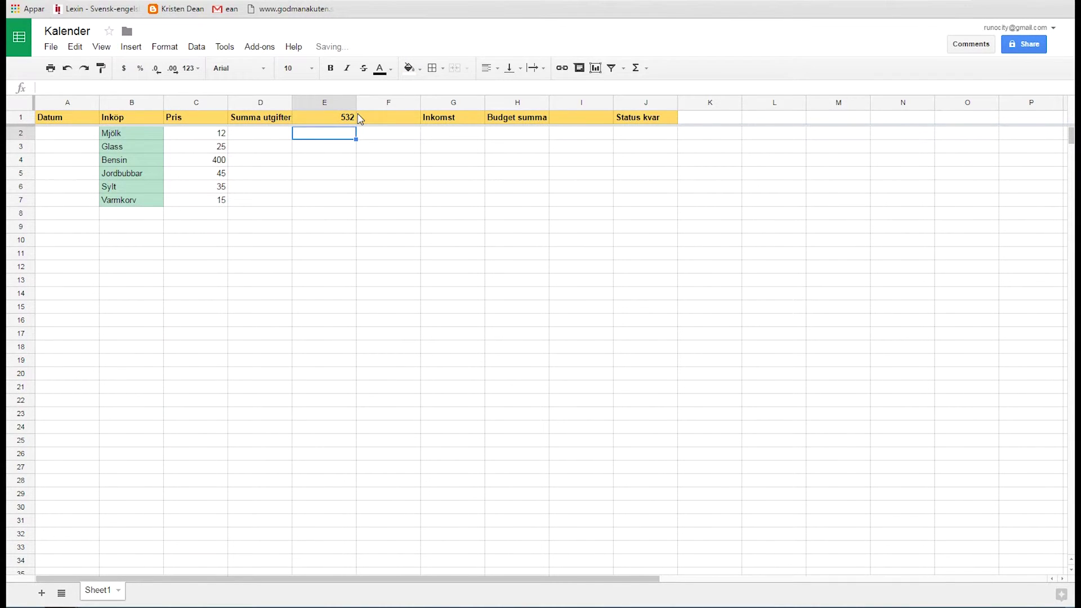
{"action": "left_click", "coordinate": [121, 216]}
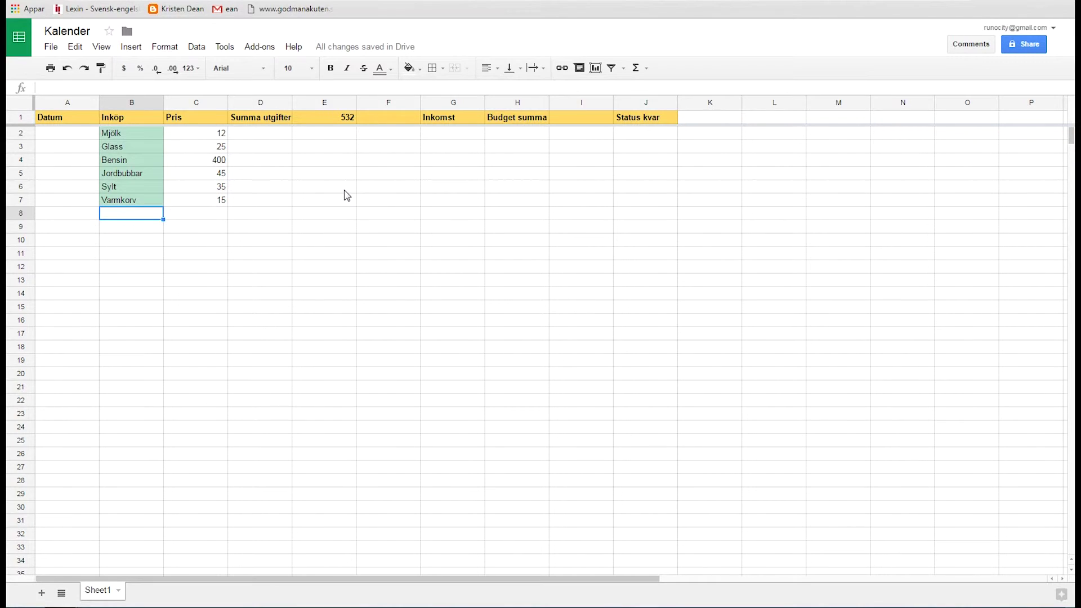
Add Ramlösa priced 35 in row 8, raising the E1 total to 567.
{"action": "type", "text": "Ramlösa"}
{"action": "key", "text": "Return"}
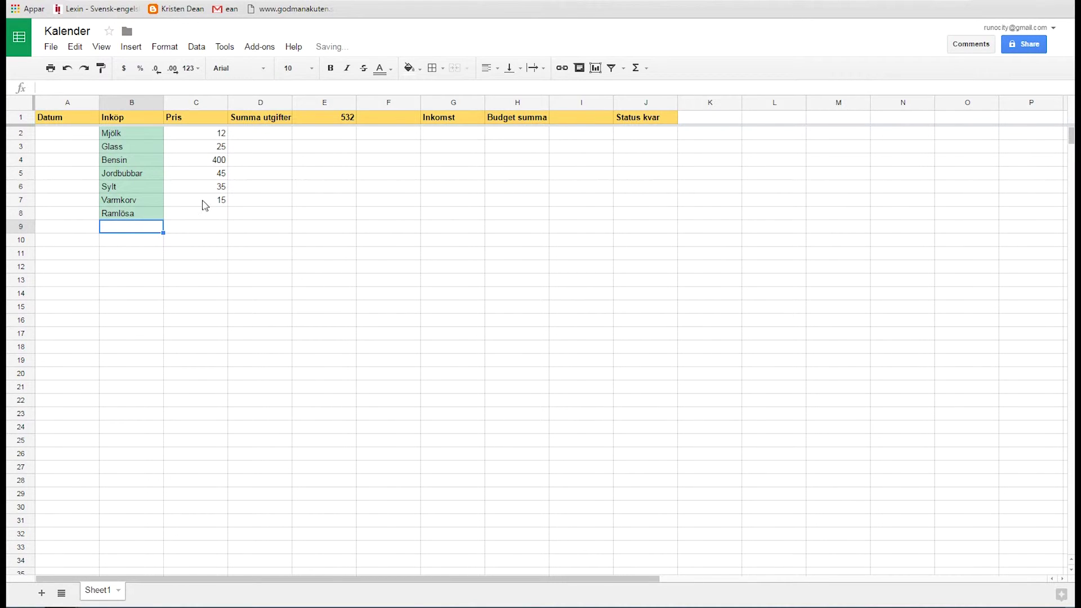
{"action": "left_click", "coordinate": [217, 213]}
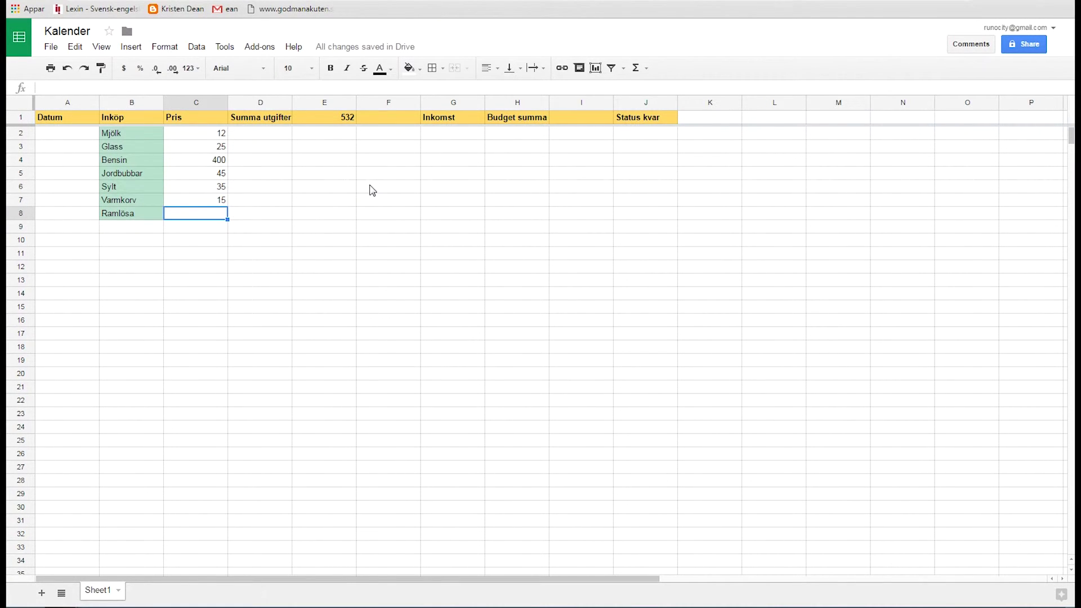
{"action": "type", "text": "35"}
{"action": "key", "text": "Return"}
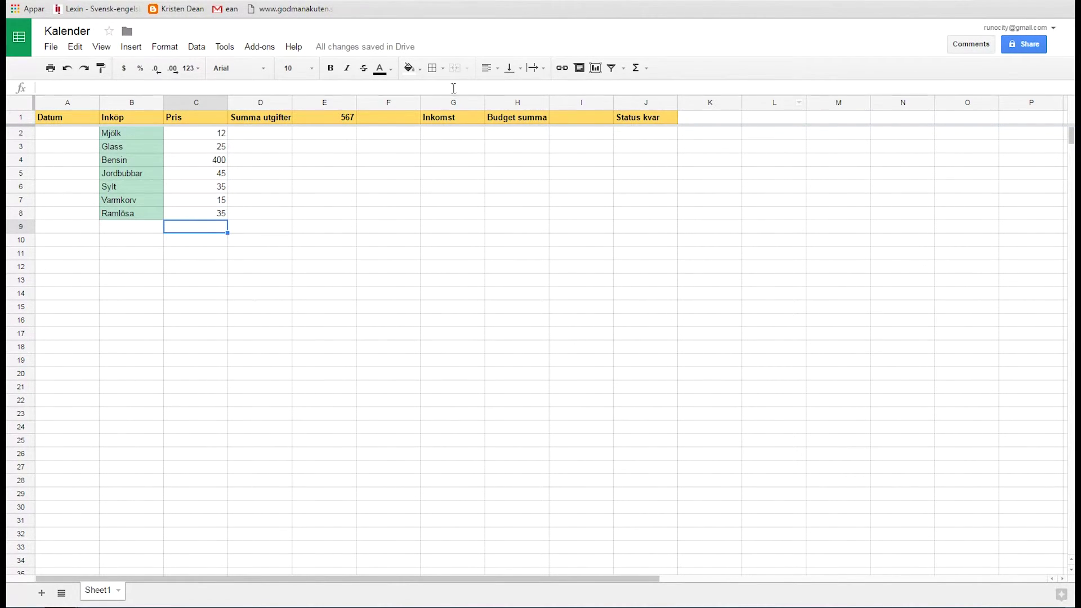
{"action": "left_click", "coordinate": [572, 120]}
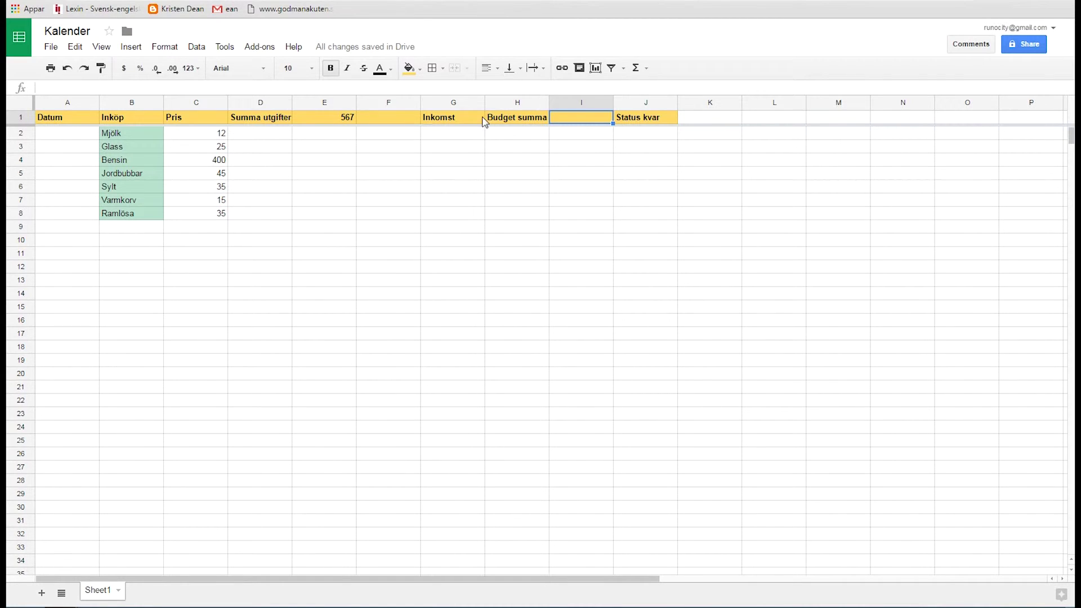
Enter 5000 in G2 under Inkomst.
{"action": "left_click", "coordinate": [459, 135]}
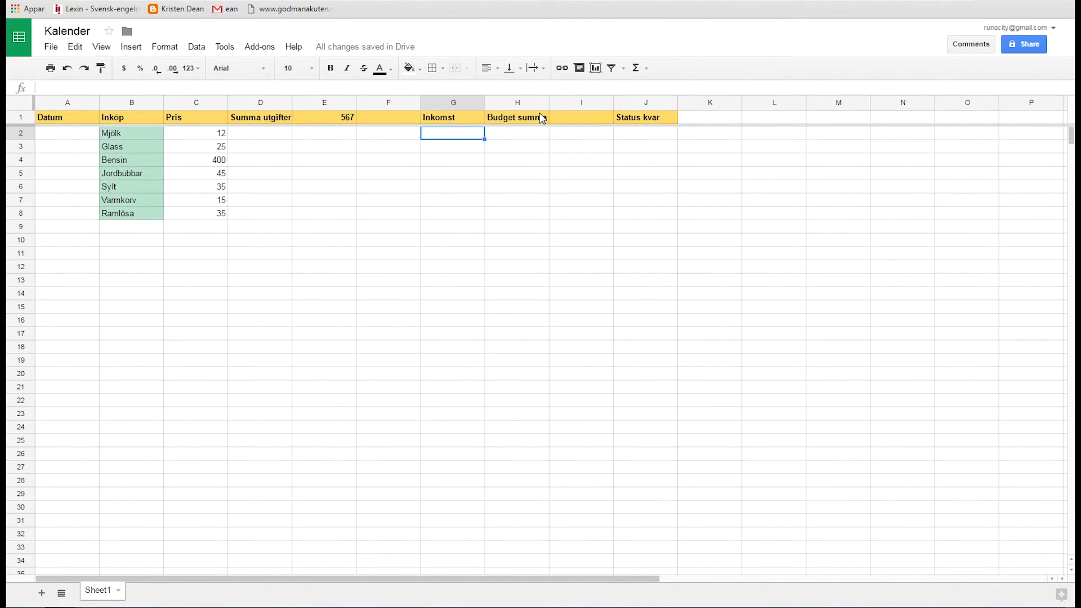
{"action": "type", "text": "5000"}
{"action": "key", "text": "Return"}
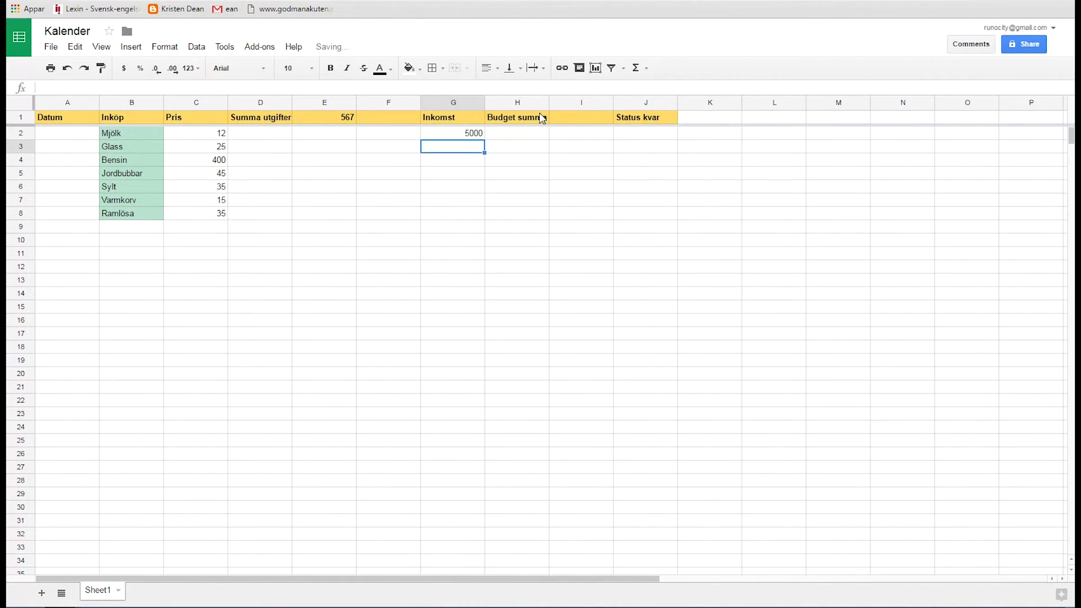
{"action": "left_click", "coordinate": [569, 118]}
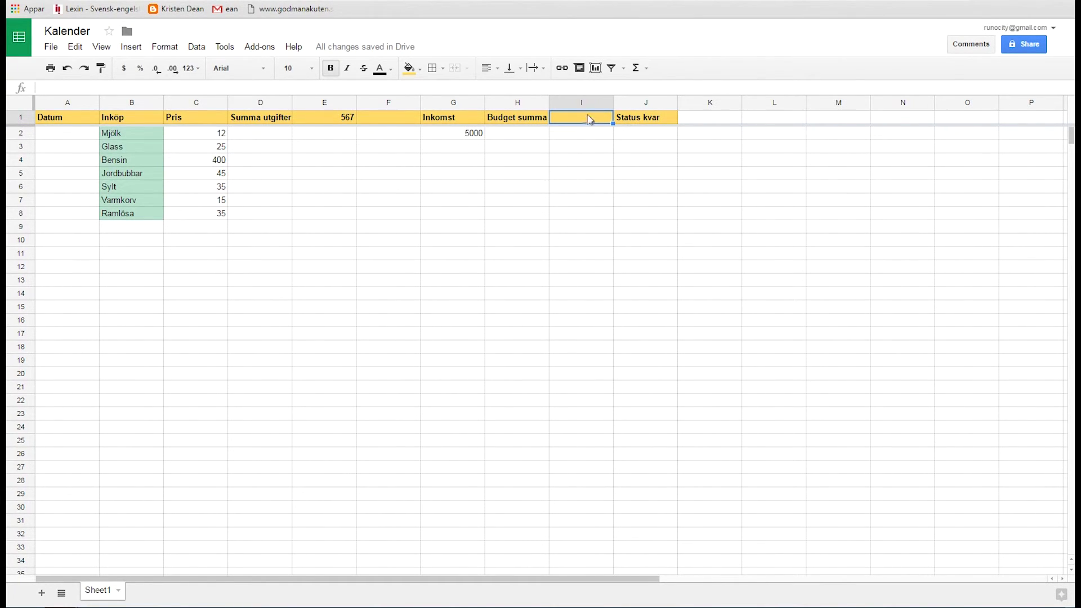
Put =SUM(G:G) in I1 to total the Inkomst column, showing 5000.
{"action": "left_click", "coordinate": [636, 68]}
{"action": "left_click", "coordinate": [643, 88]}
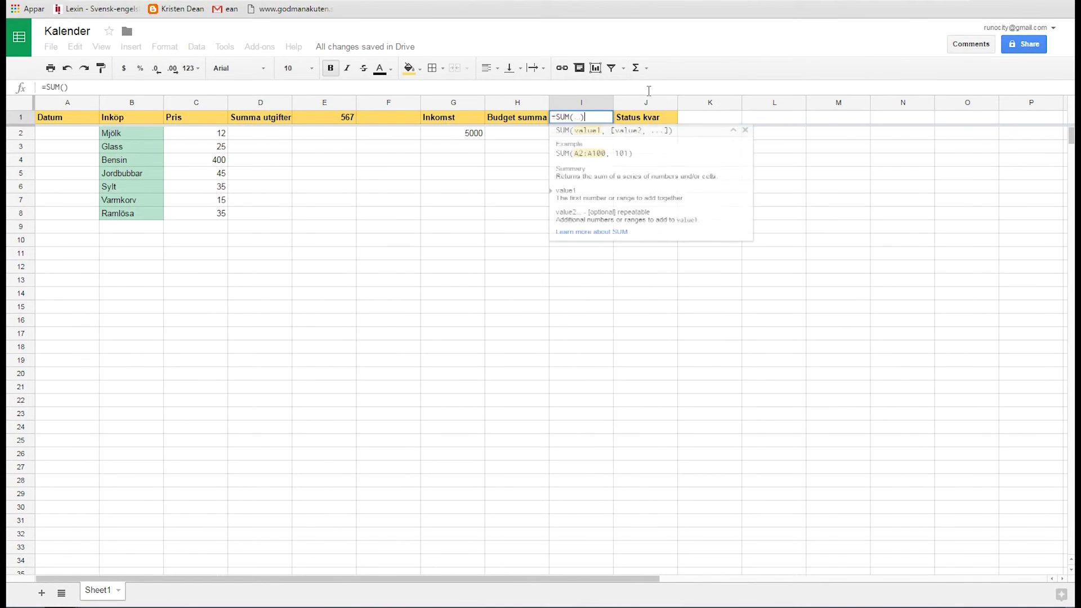
{"action": "left_click", "coordinate": [461, 104]}
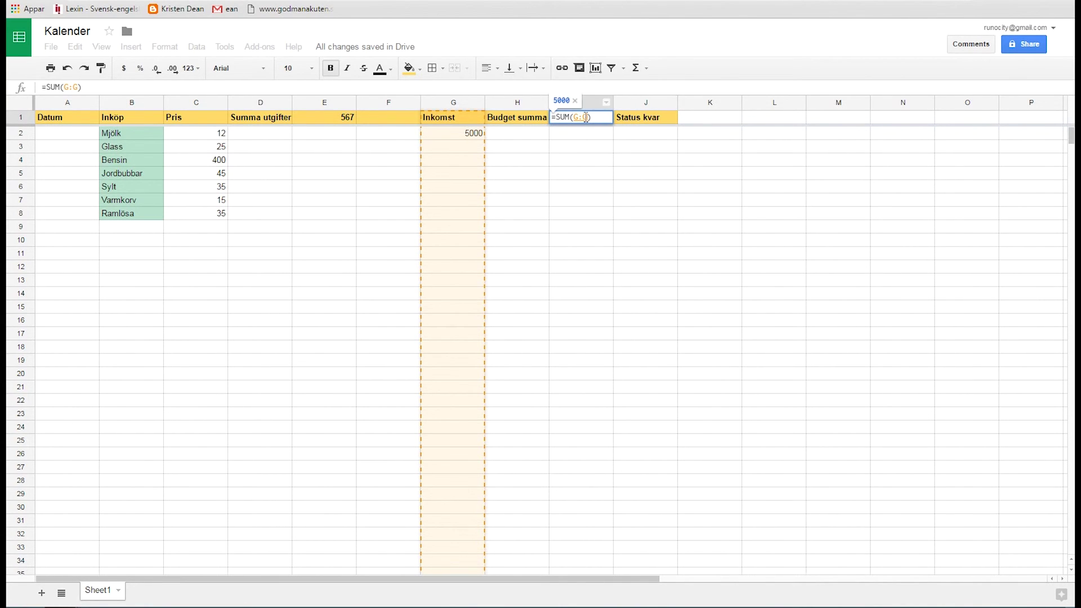
{"action": "key", "text": "Return"}
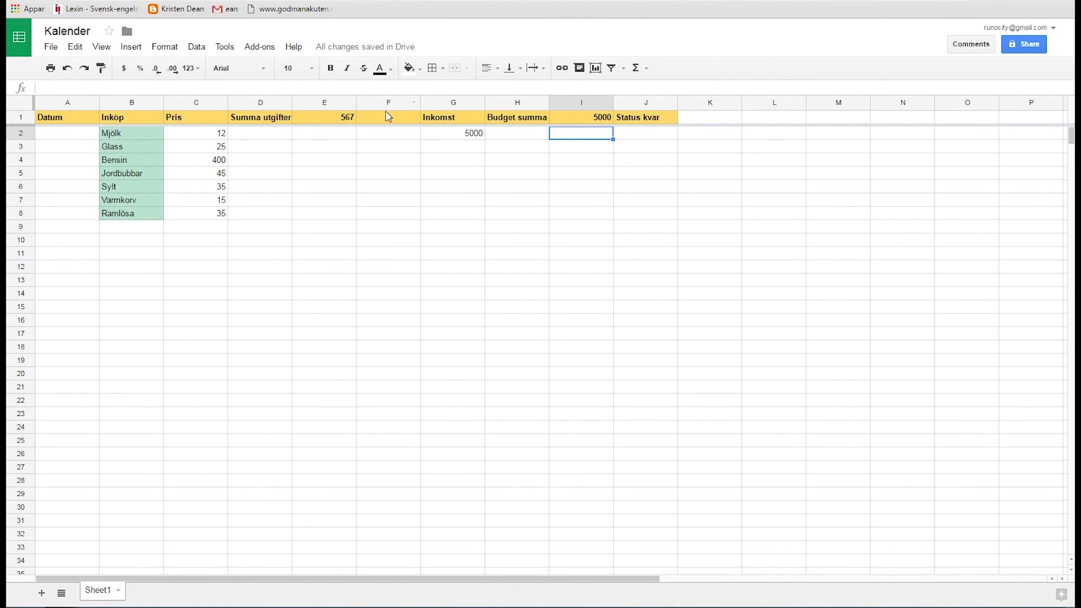
Check the total formulas in E1 and I1.
{"action": "left_click", "coordinate": [328, 121]}
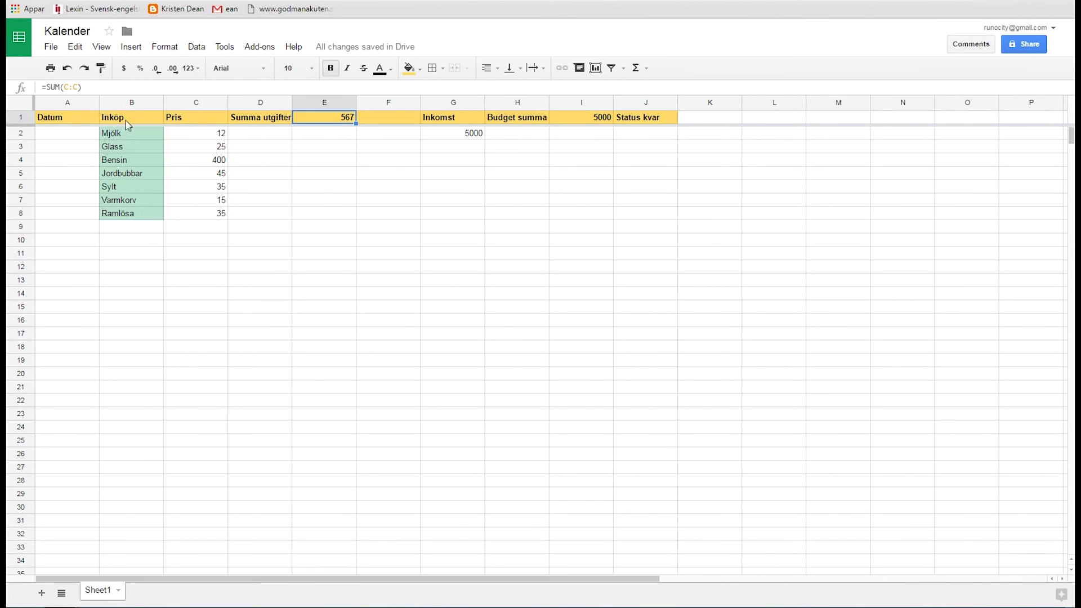
{"action": "left_click", "coordinate": [609, 118]}
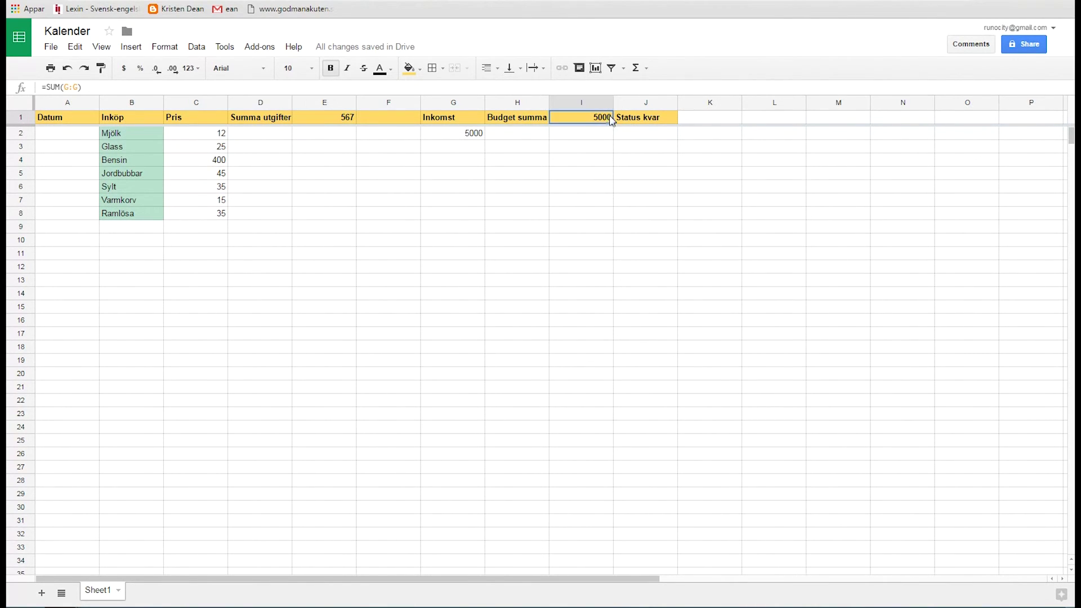
{"action": "left_click", "coordinate": [716, 117]}
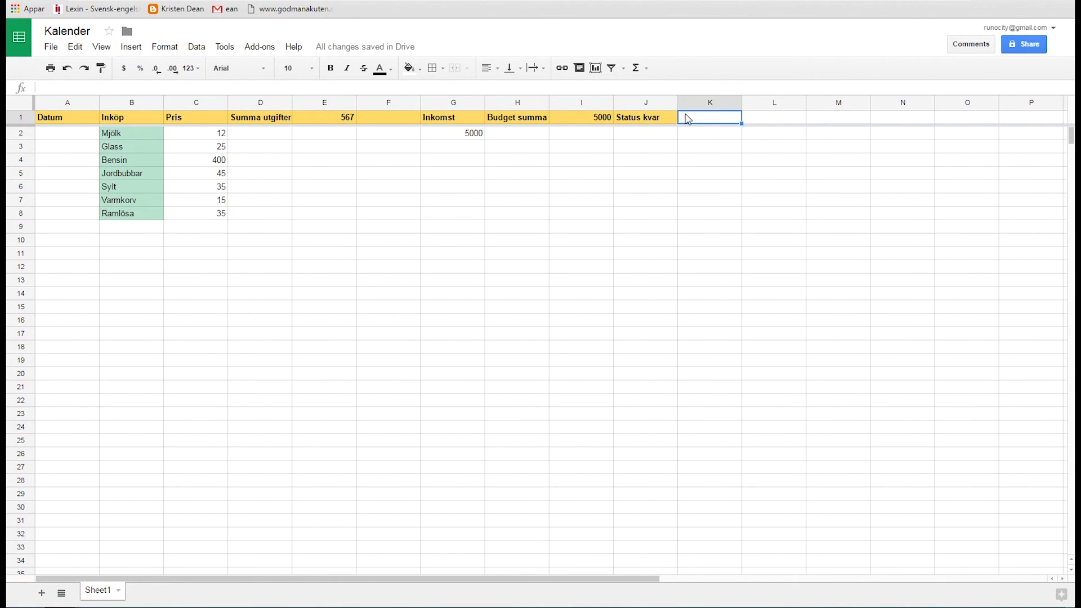
Put =SUM(I1-E1) in K1, showing a remaining budget of 4433.
{"action": "left_click", "coordinate": [638, 68]}
{"action": "left_click", "coordinate": [647, 90]}
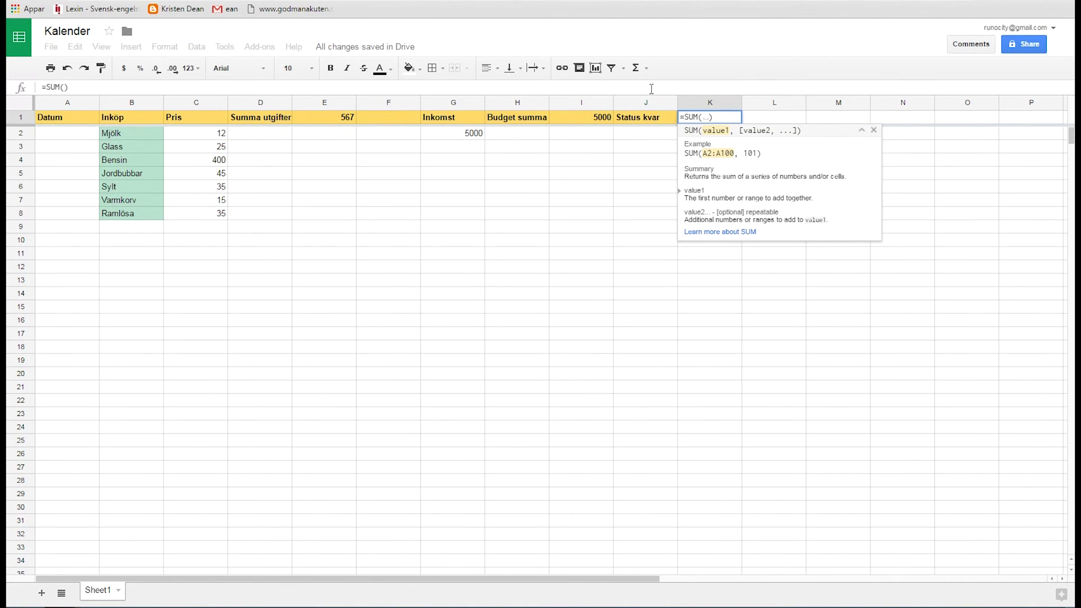
{"action": "left_click", "coordinate": [602, 120]}
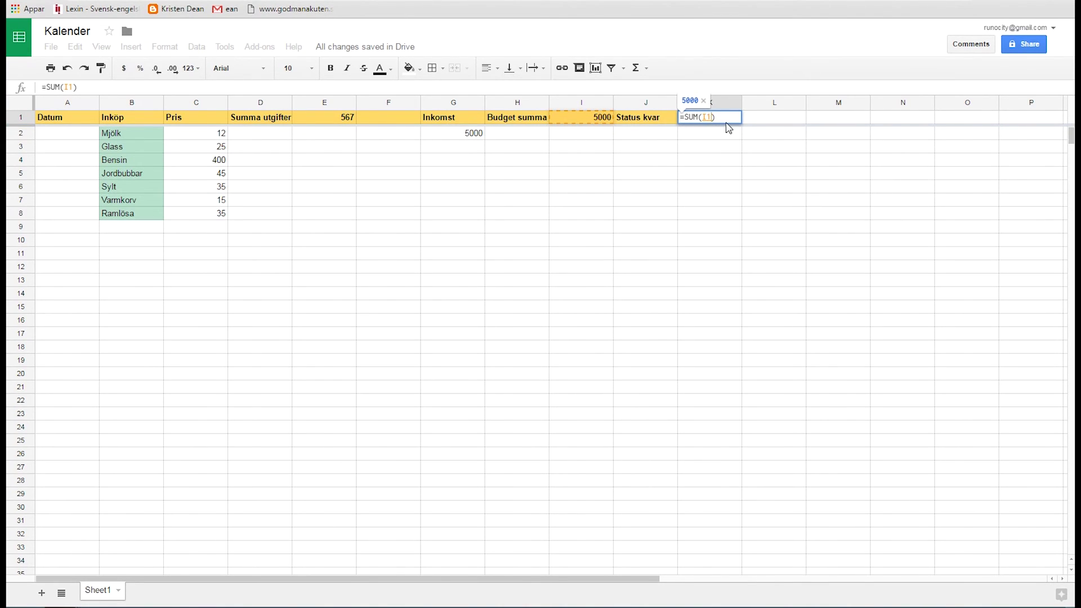
{"action": "type", "text": "-"}
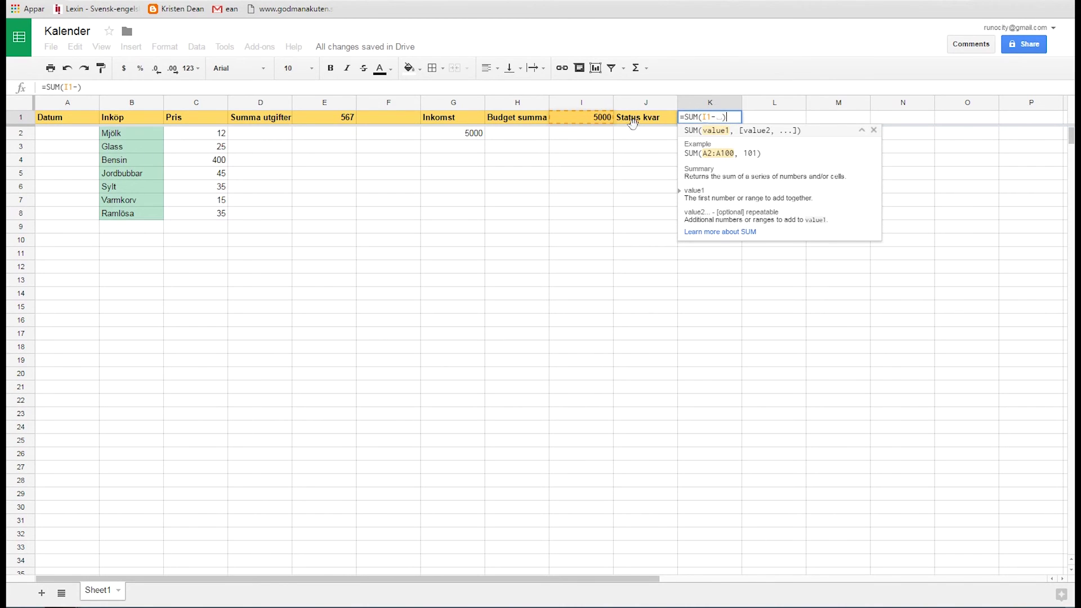
{"action": "left_click", "coordinate": [348, 122]}
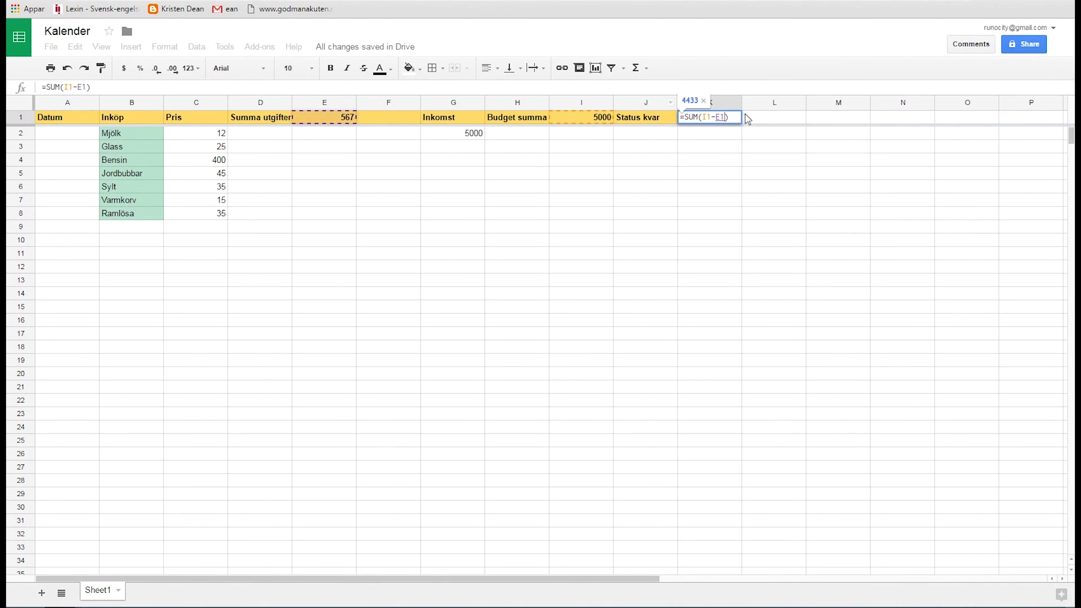
{"action": "key", "text": "Return"}
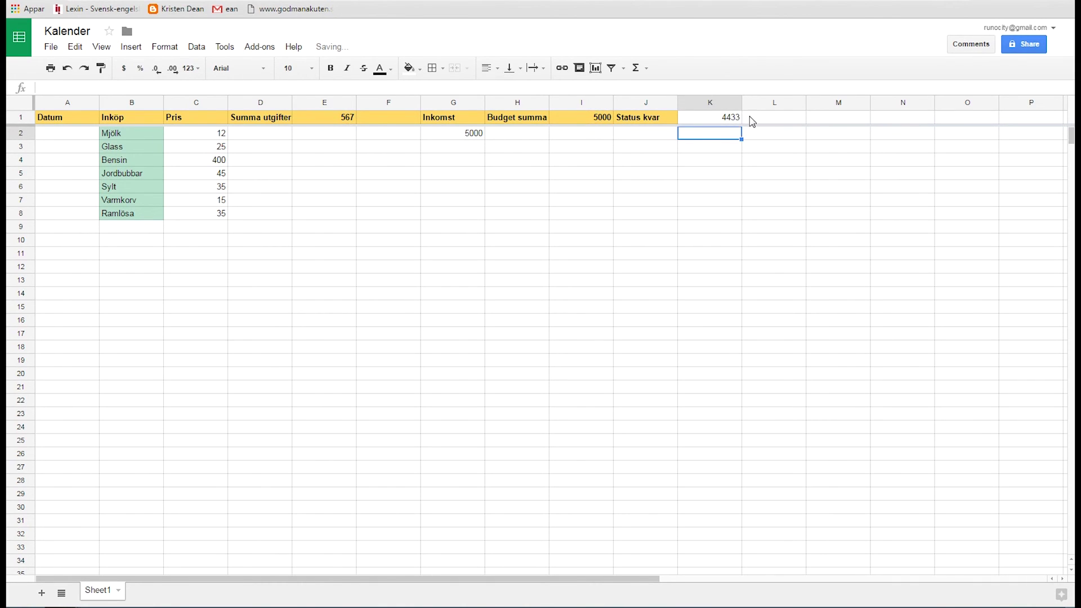
{"action": "left_click", "coordinate": [737, 119]}
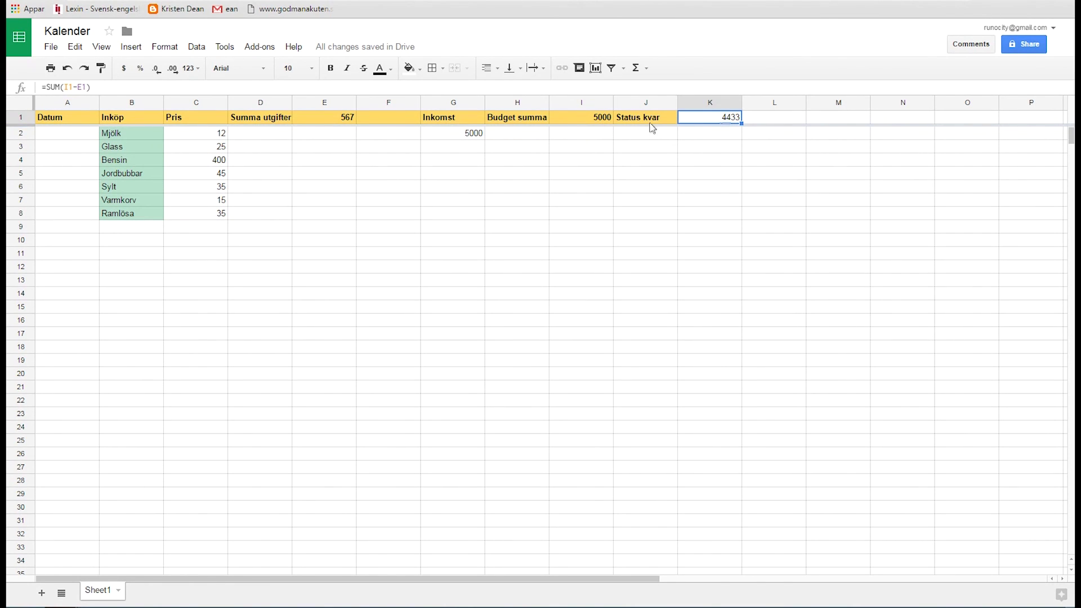
Enter 'middag' in B9 with price 300 in C9, bringing expenses to 867.
{"action": "left_click", "coordinate": [135, 226]}
{"action": "type", "text": "middag"}
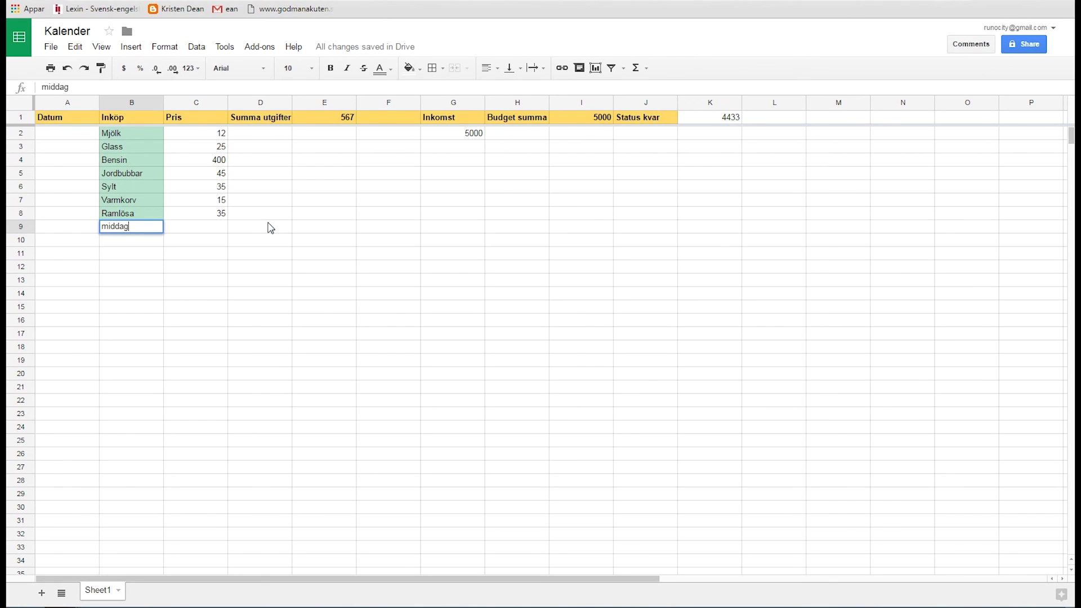
{"action": "key", "text": "Return"}
{"action": "left_click", "coordinate": [207, 232]}
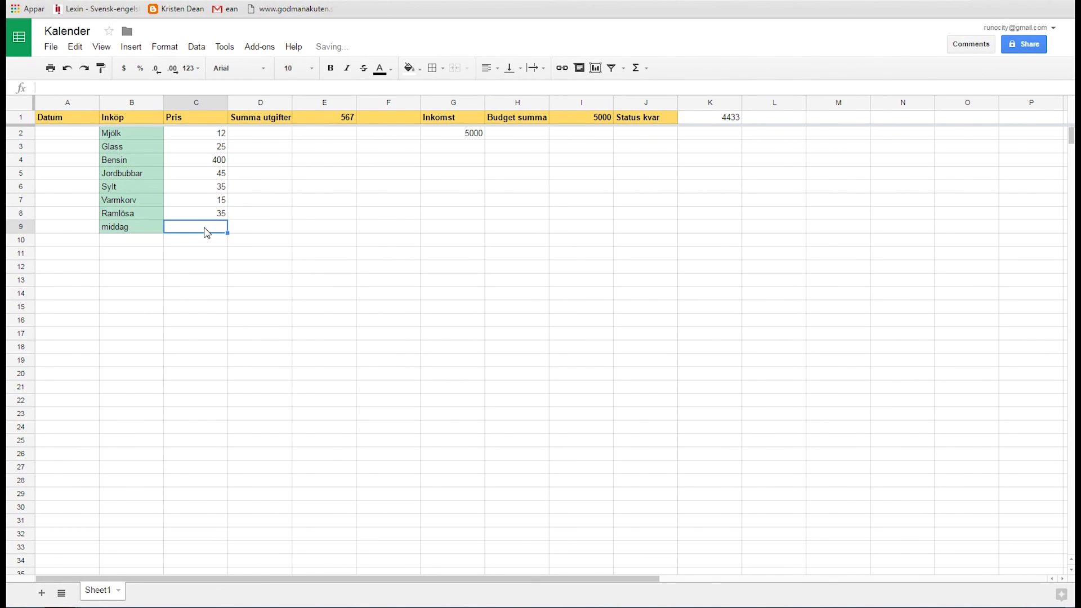
{"action": "type", "text": "3000"}
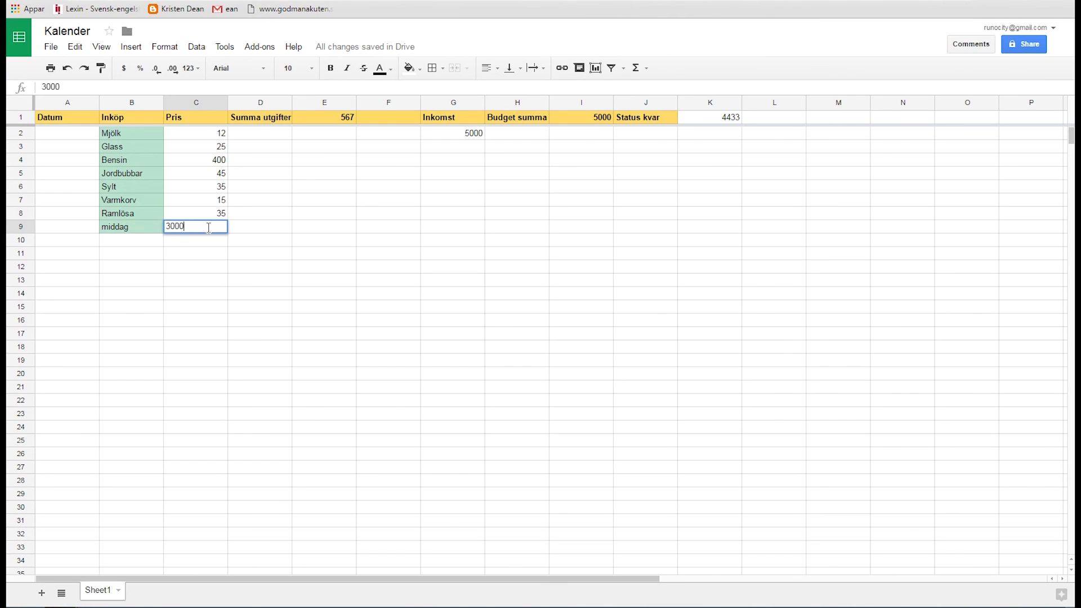
{"action": "key", "text": "BackSpace"}
{"action": "key", "text": "Return"}
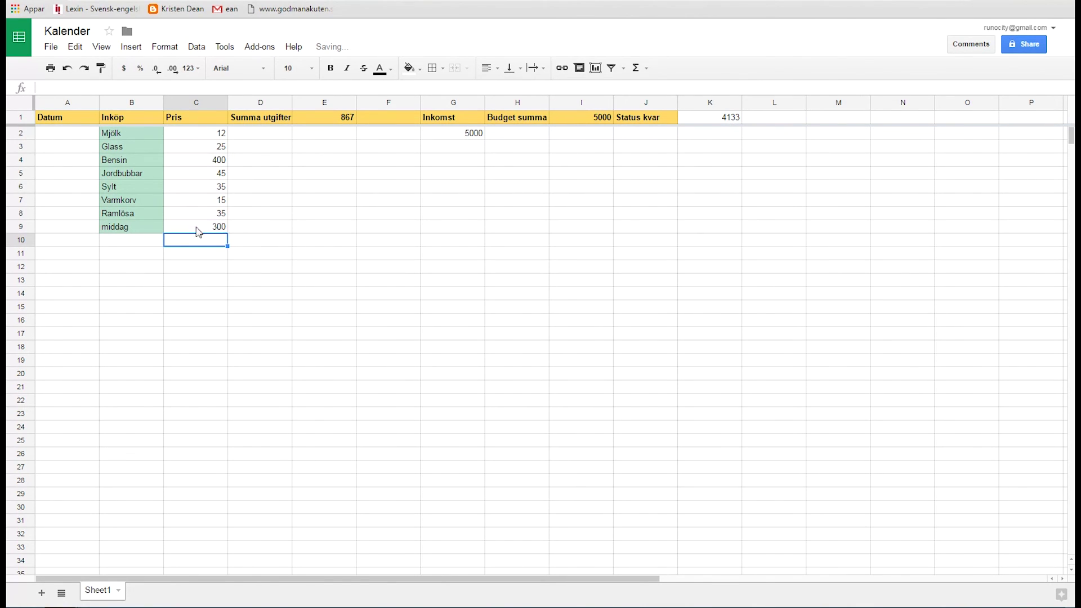